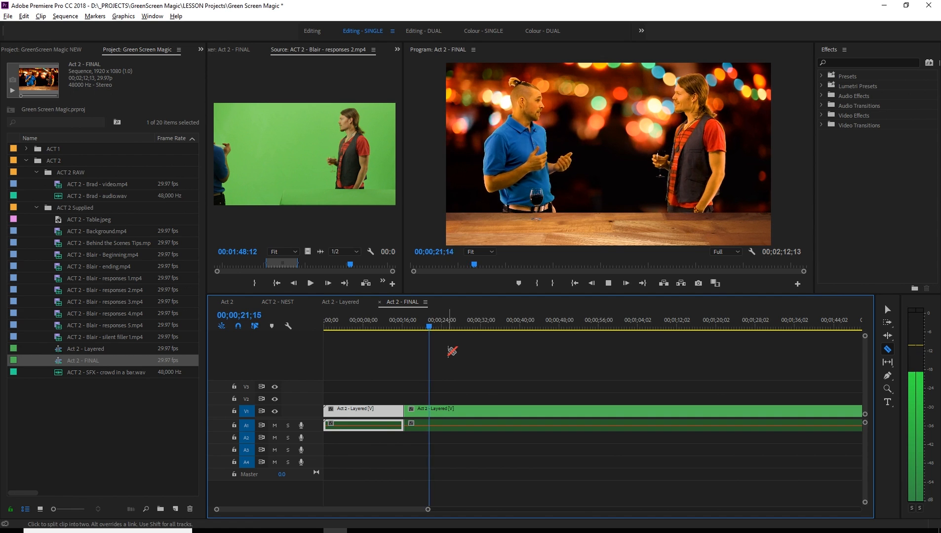
# Play the sequence past the first cut and split the remaining Act 2 - Layered clip at about 00;00;29.
pyautogui.moveTo(437, 326); pyautogui.dragTo(460, 329)
pyautogui.press('space')
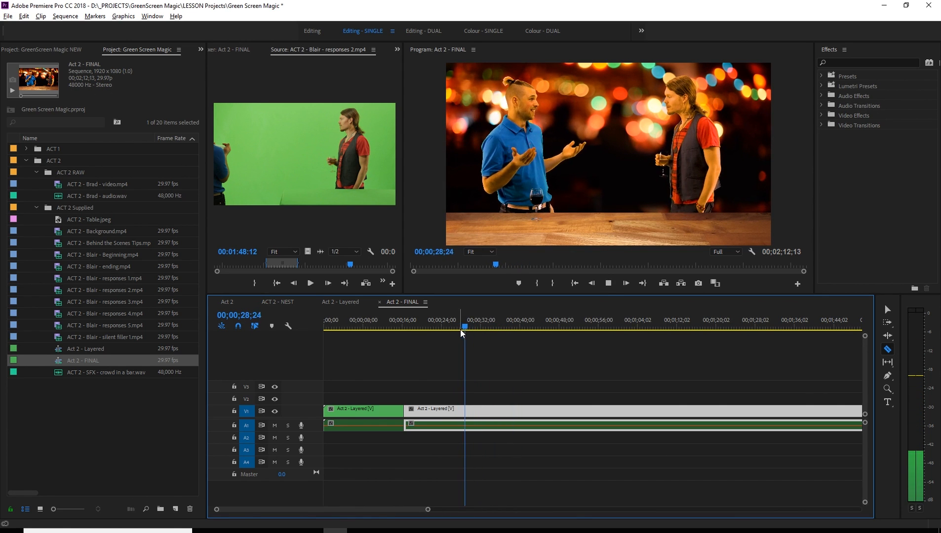
pyautogui.press('space')
pyautogui.click(470, 412)
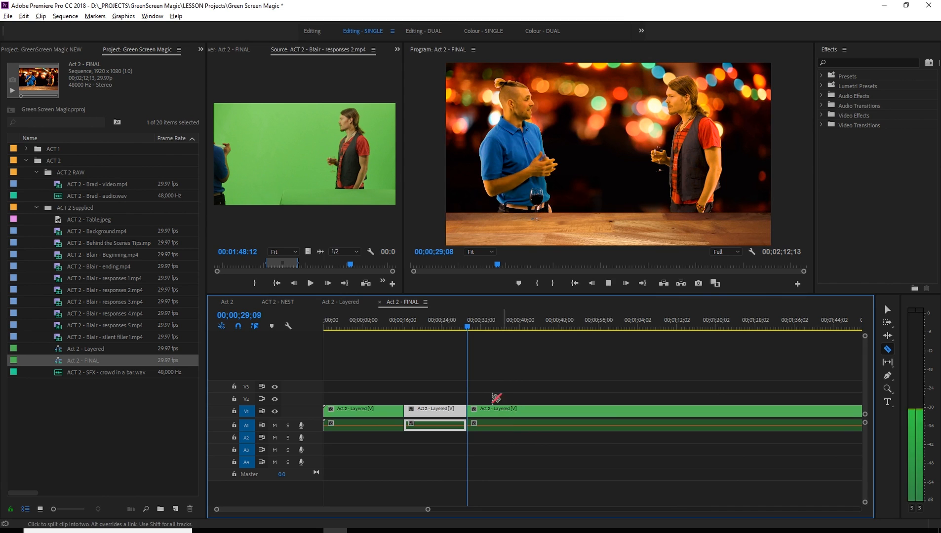
# Reframe the second segment as a close-up of the man in blue, with Scale 158 and Position 1505, 783.
pyautogui.click(429, 327)
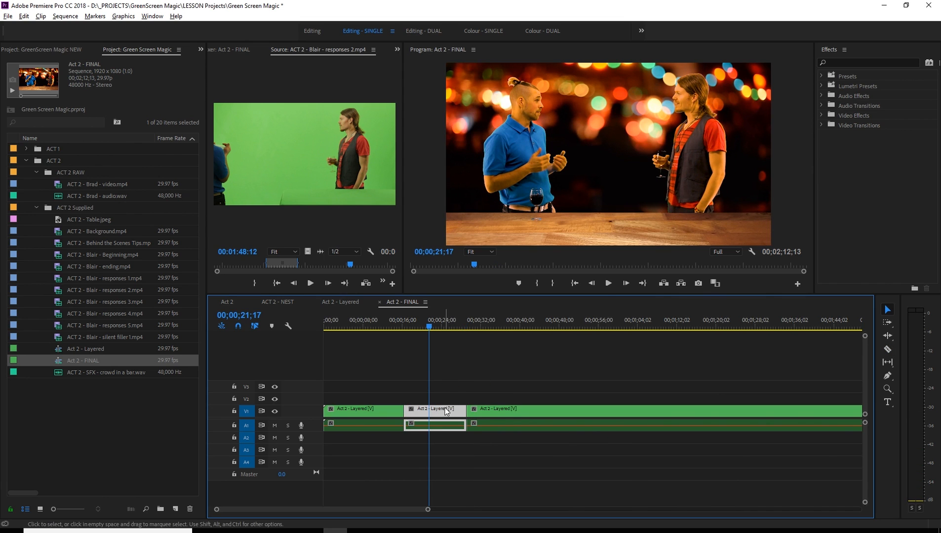
pyautogui.scroll(3, 250, 55)
pyautogui.scroll(-1, 251, 56)
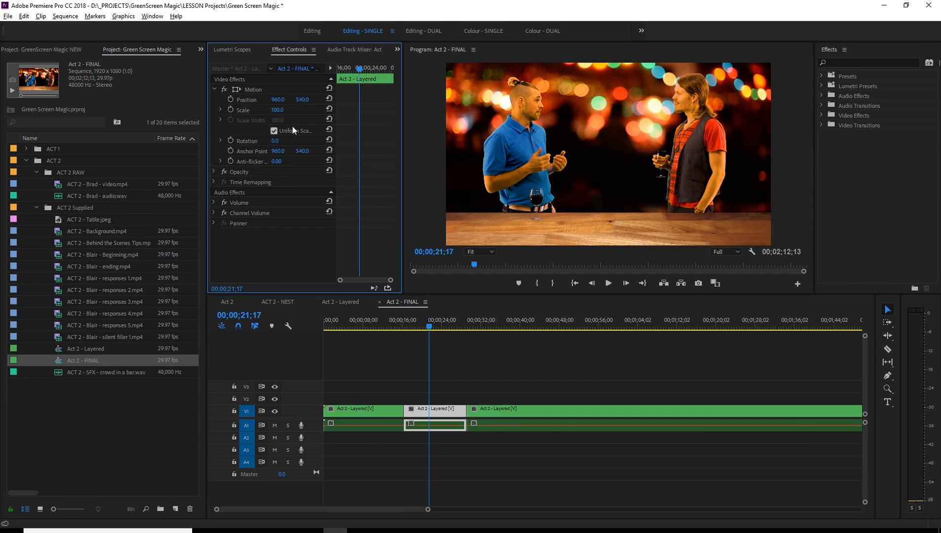
pyautogui.moveTo(278, 112); pyautogui.dragTo(496, 100)
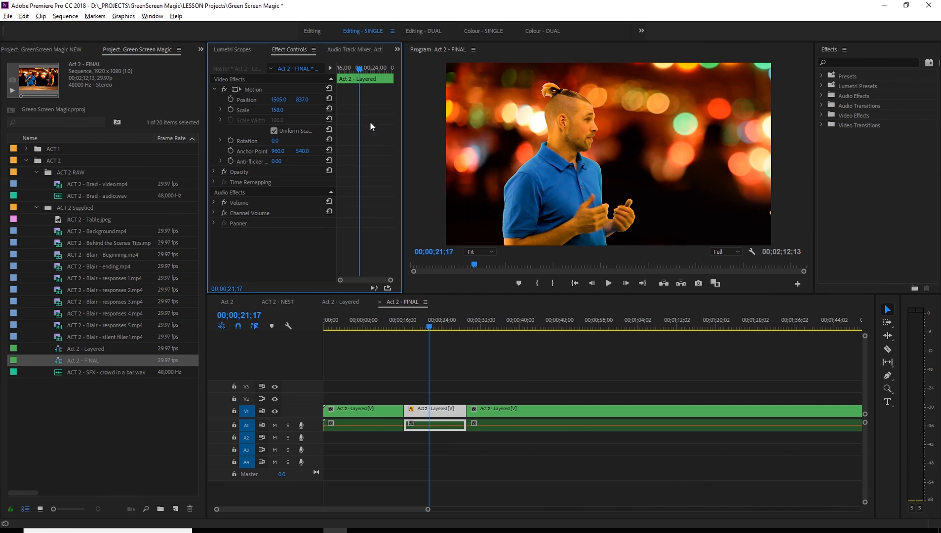
pyautogui.click(329, 88)
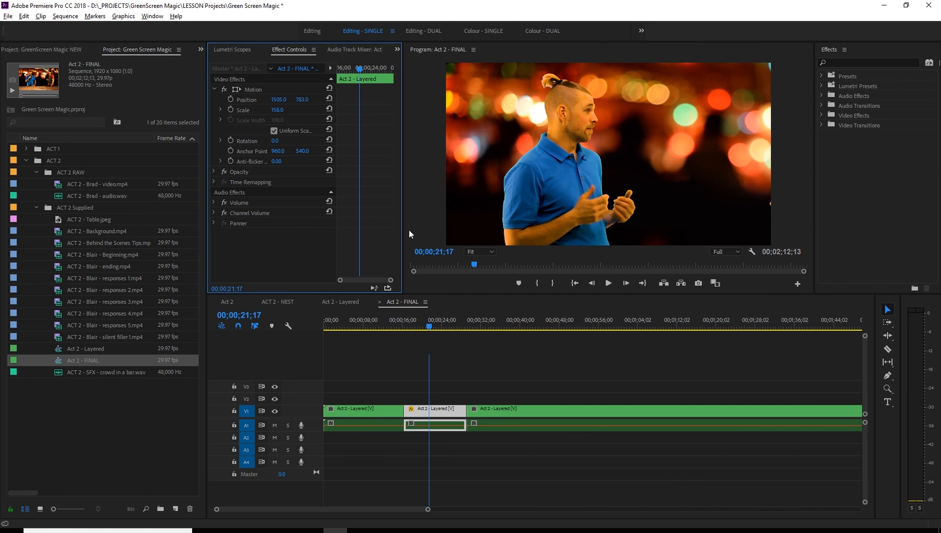
# Play through the sequence past the close-up and split the remaining clip at 00;00;38;11 and 00;00;46;17.
pyautogui.click(378, 326)
pyautogui.moveTo(378, 326); pyautogui.dragTo(400, 324)
pyautogui.press('space')
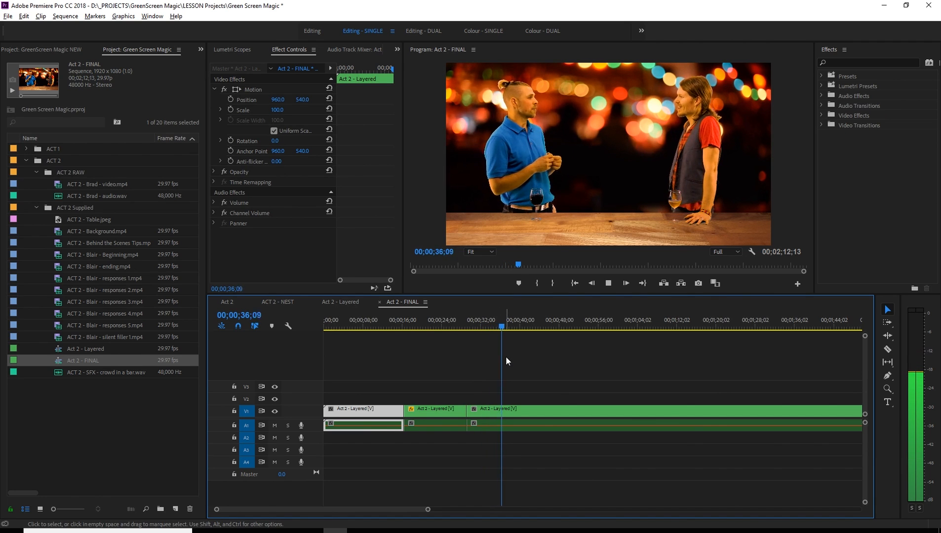
pyautogui.press('space')
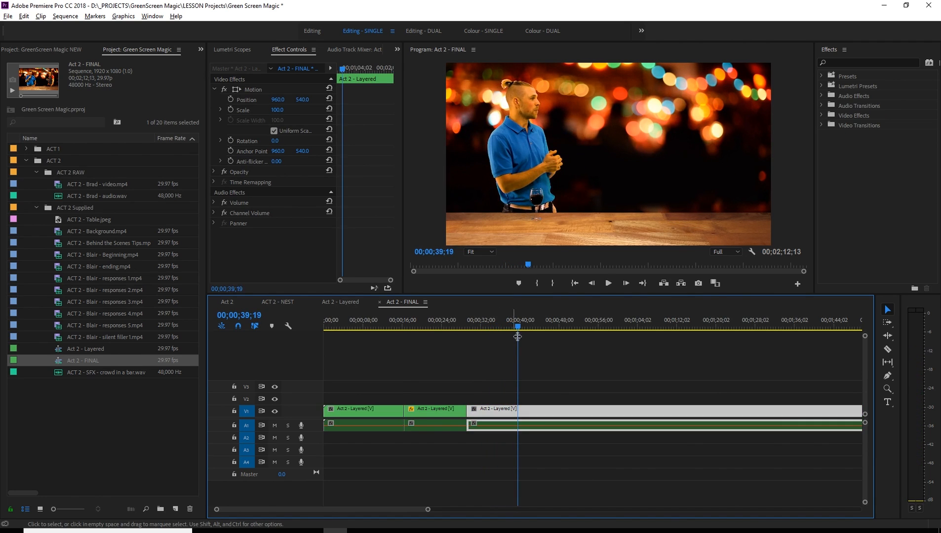
pyautogui.moveTo(516, 330); pyautogui.dragTo(511, 329)
pyautogui.press('c')
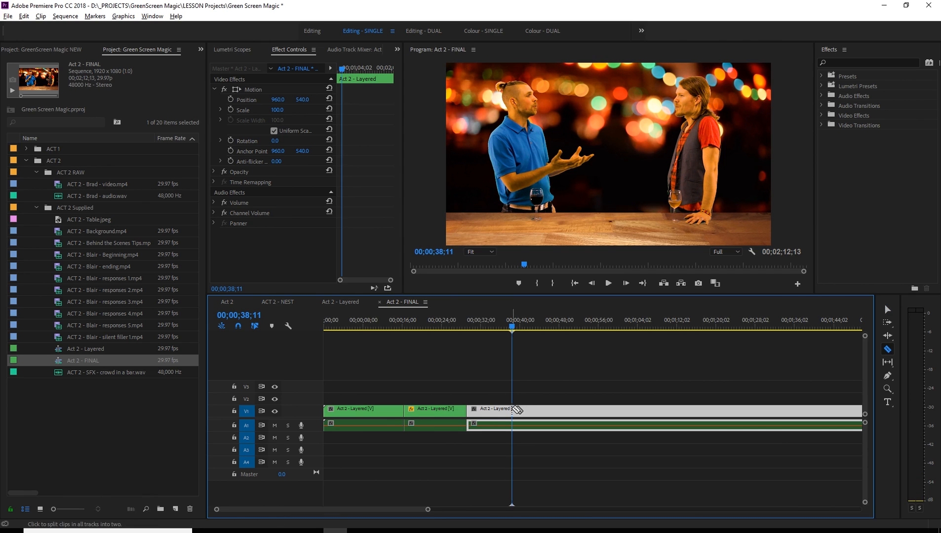
pyautogui.click(514, 409)
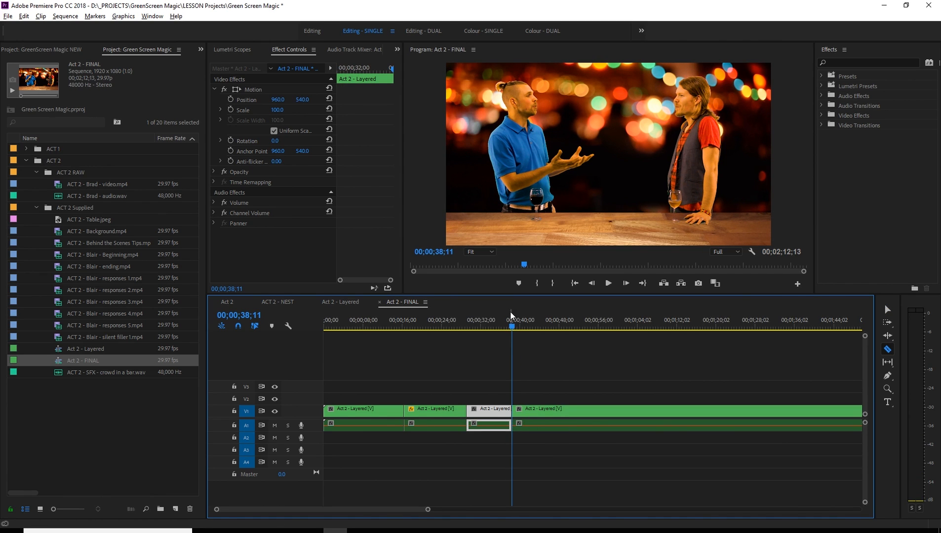
pyautogui.moveTo(512, 330); pyautogui.dragTo(554, 327)
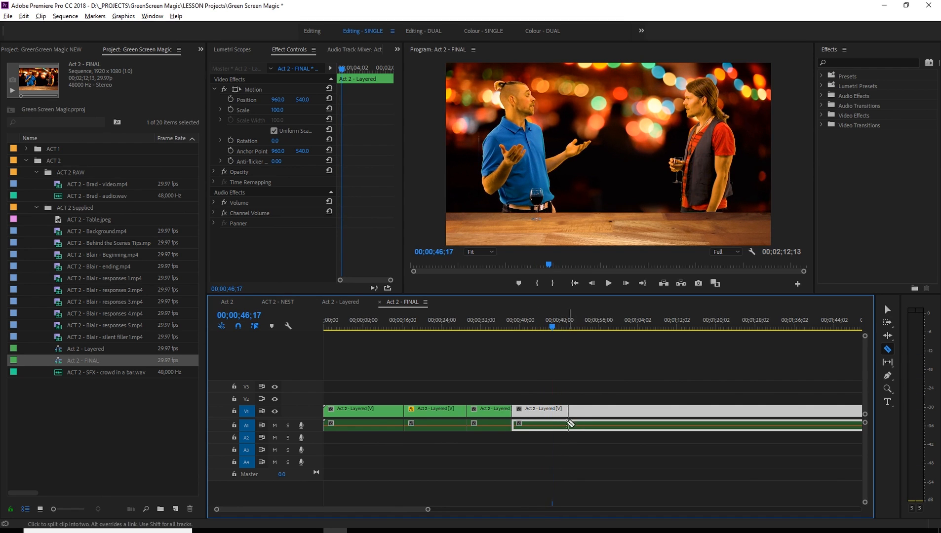
pyautogui.click(554, 411)
# Copy the close-up segment's attributes and paste Motion, Opacity and Time Remapping onto the segment between 00;00;38;11 and 00;00;46;17.
pyautogui.moveTo(556, 322); pyautogui.dragTo(529, 330)
pyautogui.press('v')
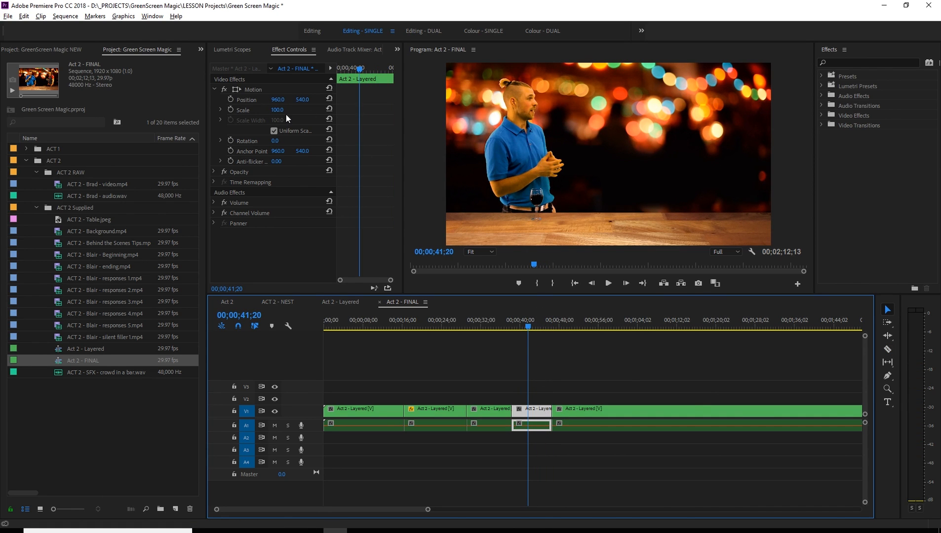
pyautogui.moveTo(520, 327); pyautogui.dragTo(436, 328)
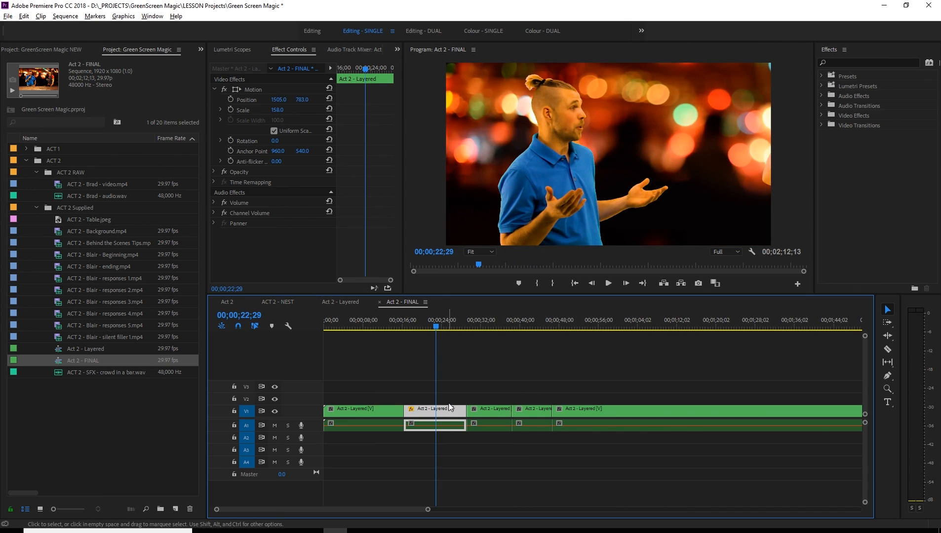
pyautogui.click(538, 412)
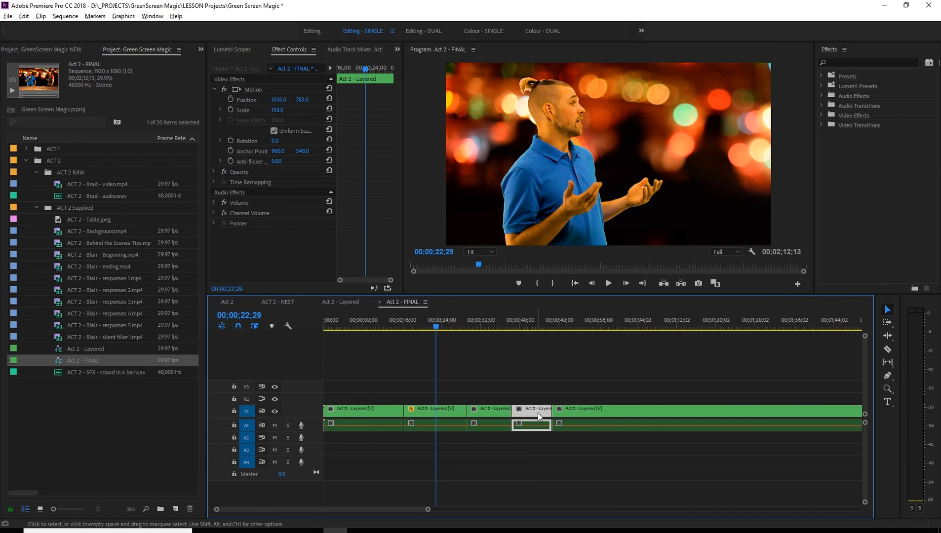
pyautogui.hotkey('ctrl', 'alt', 'v')
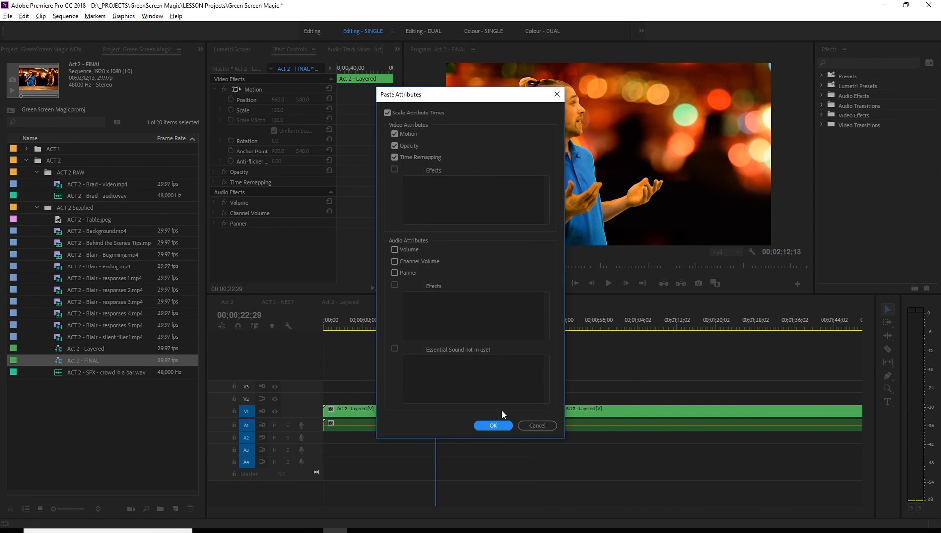
pyautogui.click(503, 425)
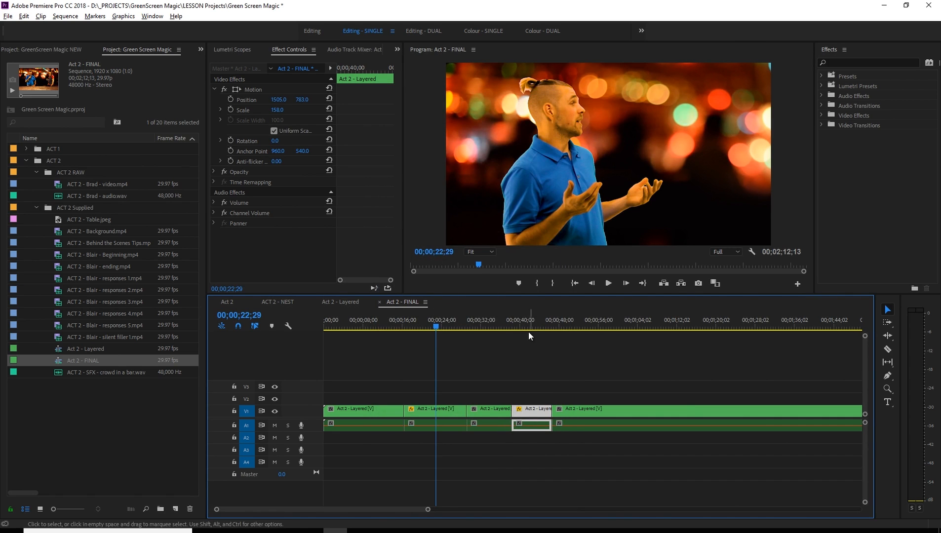
# Split the remaining clip at 00;00;49;08 and again at 00;01;04;12.
pyautogui.click(519, 326)
pyautogui.moveTo(521, 326); pyautogui.dragTo(566, 328)
pyautogui.press('c')
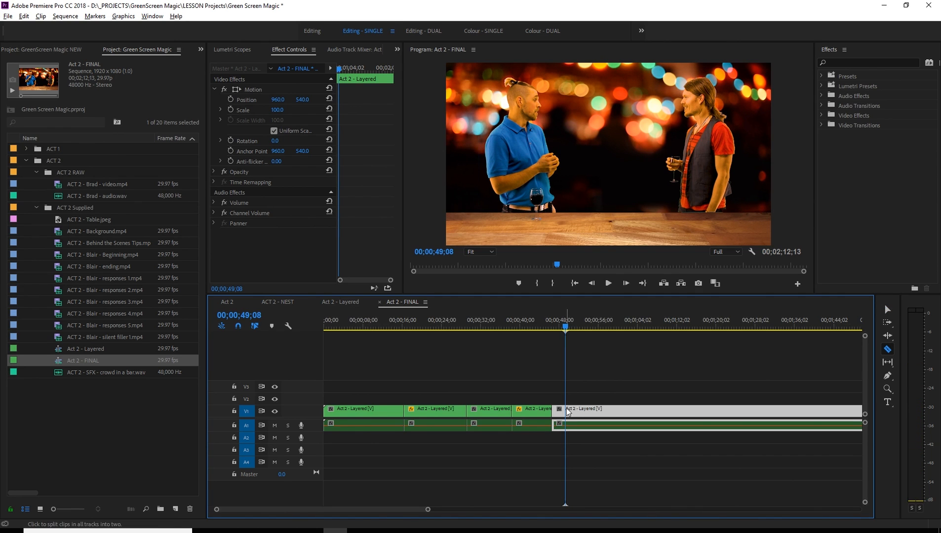
pyautogui.keyDown('shift'); pyautogui.click(566, 412); pyautogui.keyUp('shift')
pyautogui.moveTo(569, 328); pyautogui.dragTo(640, 328)
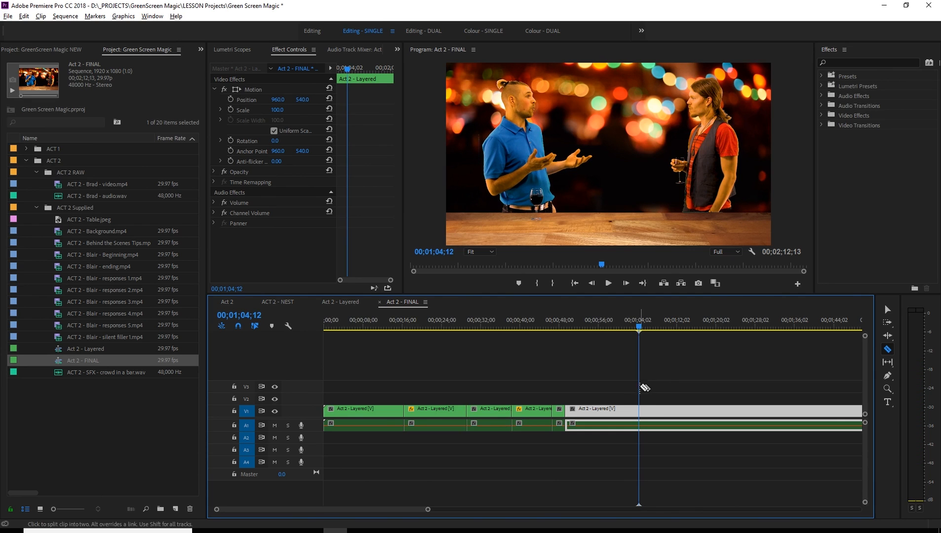
pyautogui.click(639, 411)
# Paste the copied close-up attributes onto the segment between 00;00;49;08 and 00;01;04;12.
pyautogui.press('v')
pyautogui.hotkey('ctrl', 'alt', 'v')
pyautogui.click(493, 425)
# Split the remaining clip at 00;01;07;18 and again at 00;01;19;06.
pyautogui.moveTo(590, 321); pyautogui.dragTo(656, 327)
pyautogui.press('c')
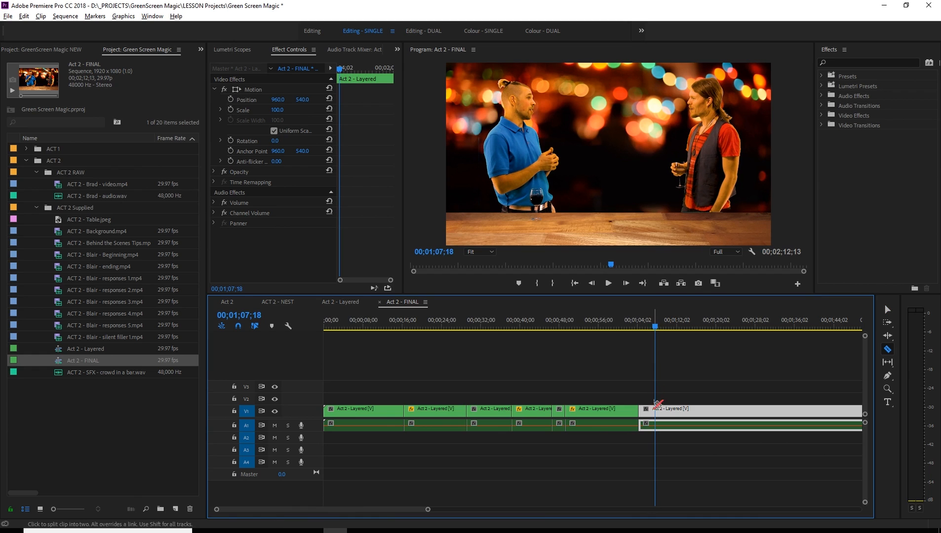
pyautogui.click(656, 409)
pyautogui.scroll(-5, 667, 367)
pyautogui.moveTo(502, 328); pyautogui.dragTo(550, 330)
pyautogui.keyDown('shift'); pyautogui.click(551, 409); pyautogui.keyUp('shift')
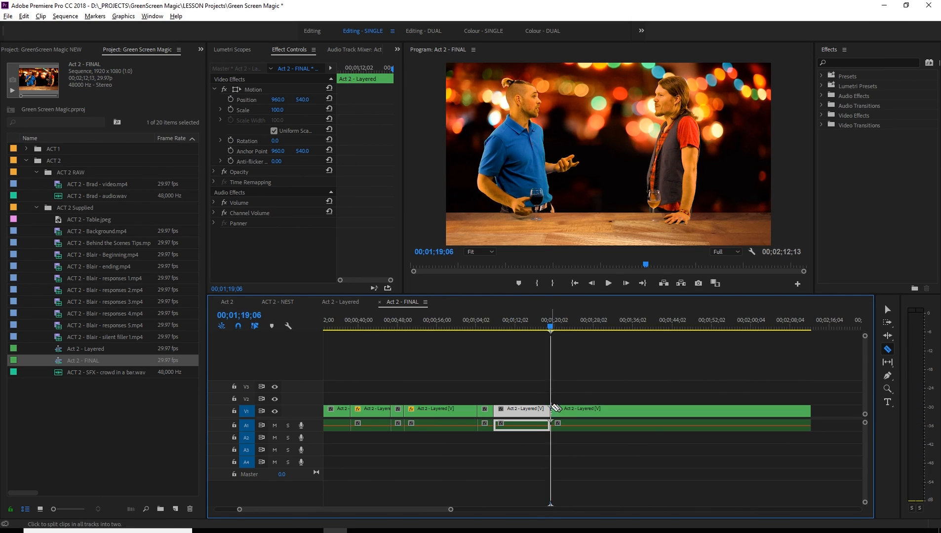
# Paste the copied close-up attributes onto the segment between 00;01;07;18 and 00;01;19;06.
pyautogui.click(537, 325)
pyautogui.hotkey('ctrl', 'alt', 'v')
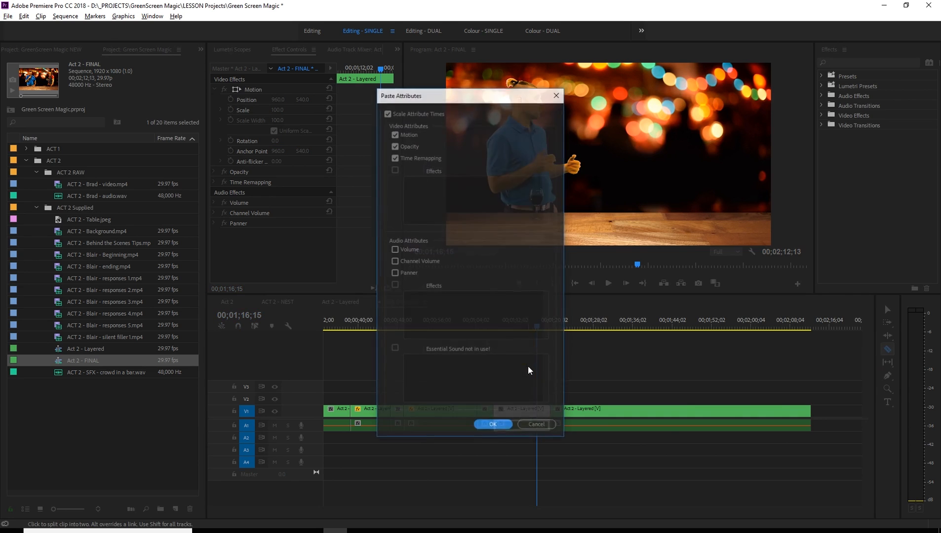
pyautogui.click(493, 426)
# Step frame by frame around the end of the last close-up, playing across the cut, to examine the frame's edge for the other actor.
pyautogui.moveTo(536, 326)
pyautogui.mouseDown()
pyautogui.moveTo(527, 321)
pyautogui.moveTo(551, 323)
pyautogui.mouseUp()
pyautogui.press('Right')
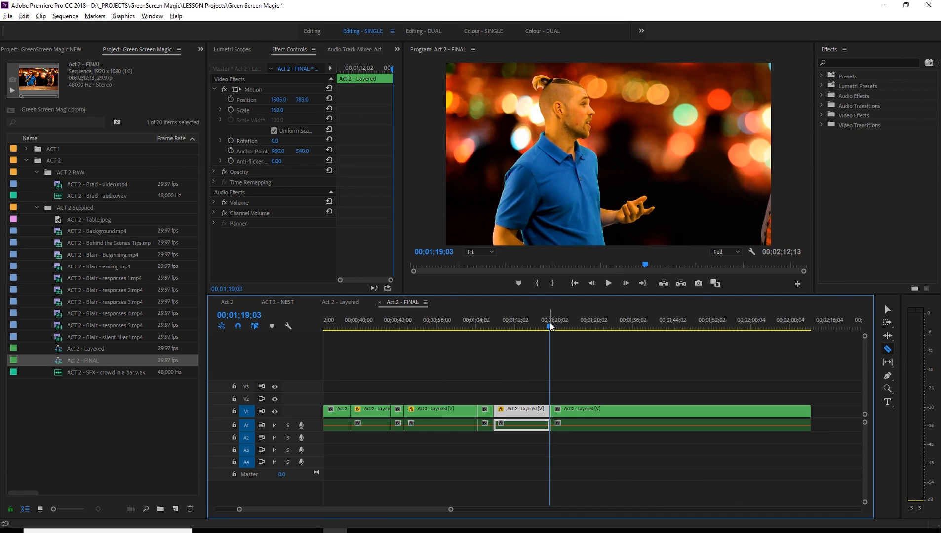
pyautogui.press('Left')
pyautogui.press('Left')
pyautogui.press('Right')
pyautogui.press('Left')
pyautogui.press('Right')
pyautogui.press('Left')
pyautogui.press('Right')
pyautogui.press('Left')
pyautogui.press('Right')
pyautogui.press('Right')
pyautogui.press('Left')
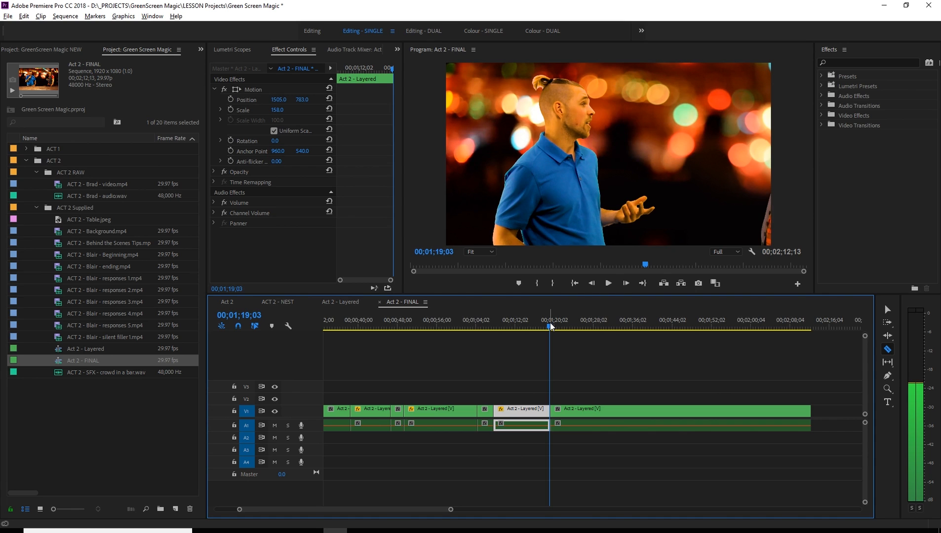
pyautogui.press('Right')
pyautogui.press('Left')
pyautogui.press('Right')
pyautogui.press('Left')
pyautogui.press('space')
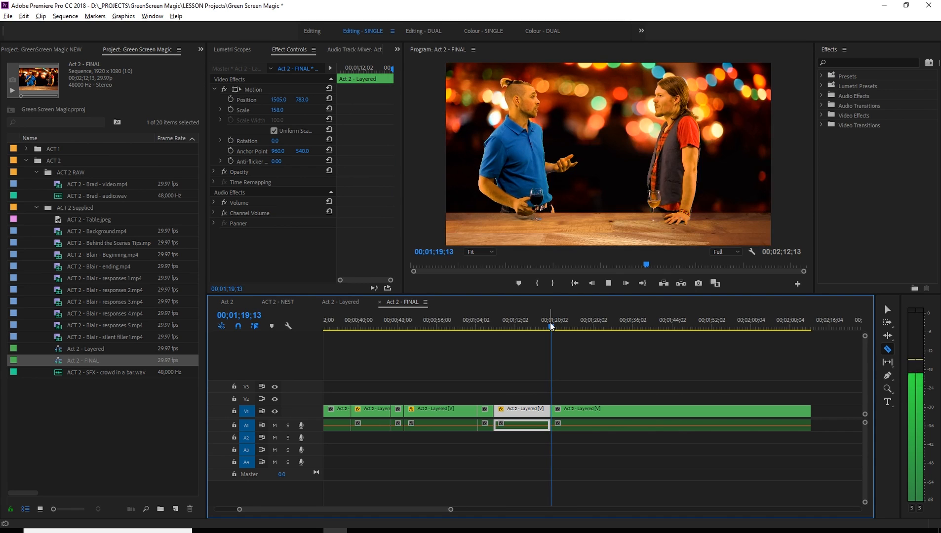
pyautogui.press('space')
pyautogui.press('Left')
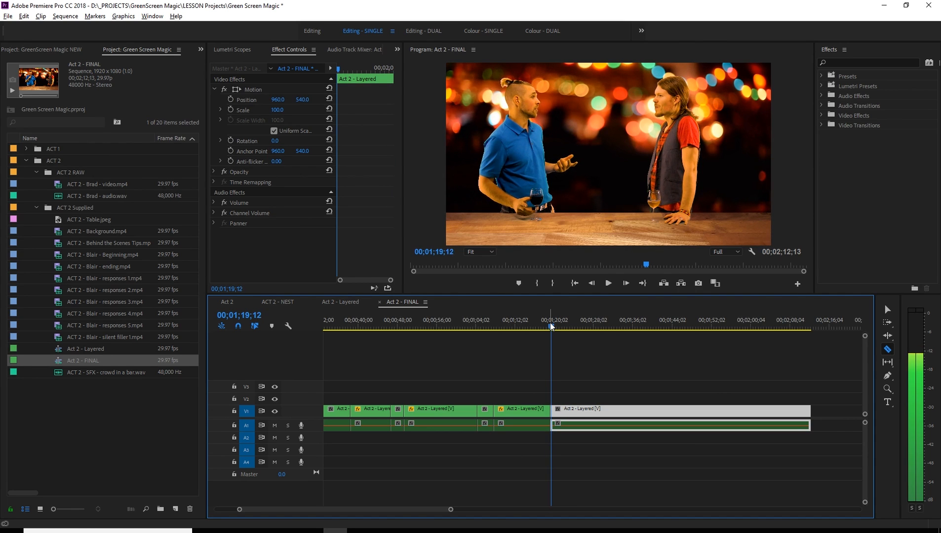
pyautogui.press('Left')
pyautogui.press('Left')
pyautogui.press('Left')
pyautogui.press('Left')
pyautogui.press('Left')
pyautogui.press('Left')
pyautogui.press('Left')
pyautogui.press('Left')
pyautogui.press('Left')
pyautogui.press('Left')
pyautogui.press('Left')
pyautogui.press('Right')
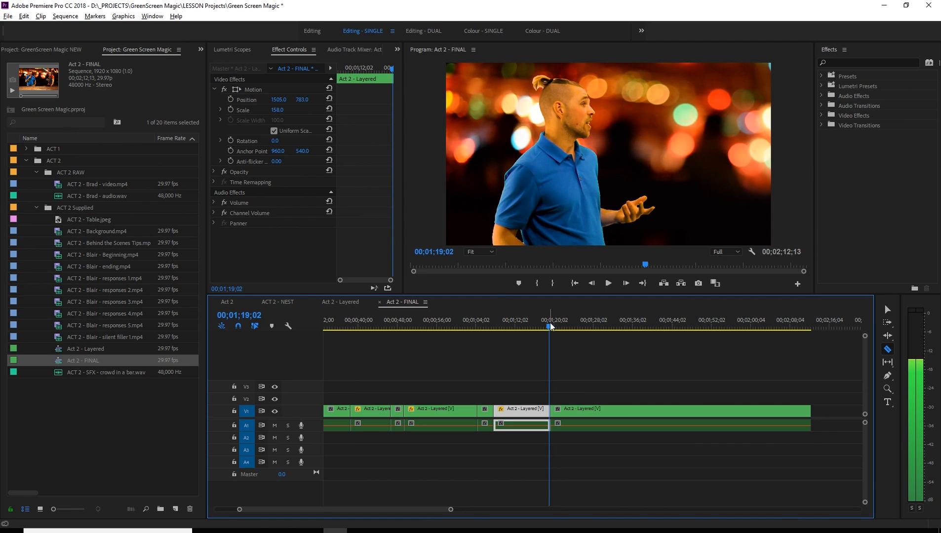
# Remove the final frames of the last close-up segment from 00;01;19;02 onward.
pyautogui.press('=')
pyautogui.press('=')
pyautogui.press('=')
pyautogui.press('=')
pyautogui.press('=')
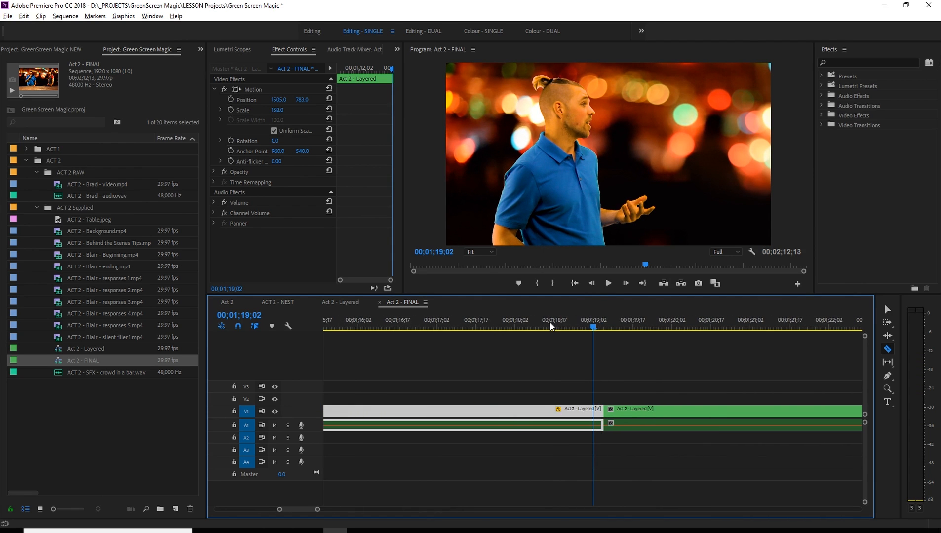
pyautogui.press('Right')
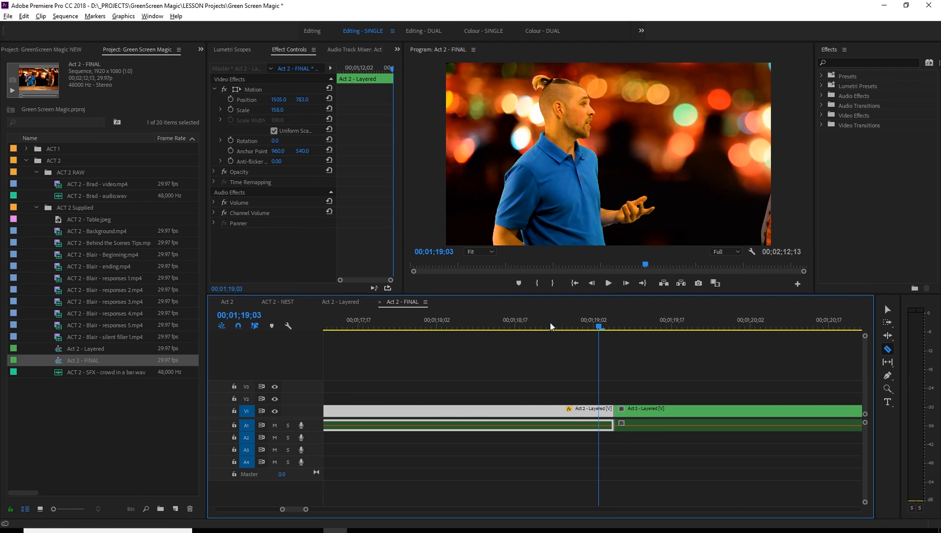
pyautogui.press('Left')
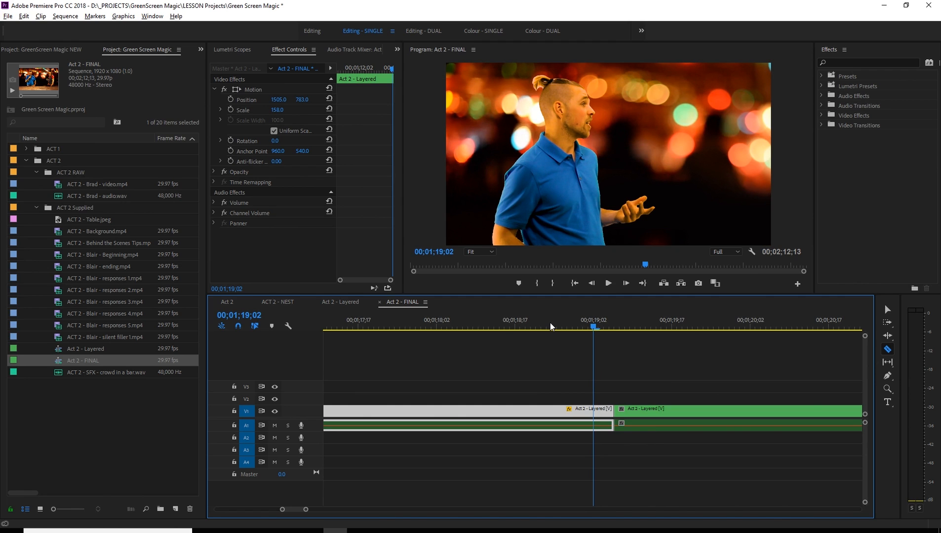
pyautogui.press('v')
pyautogui.click(603, 411)
pyautogui.press('Delete')
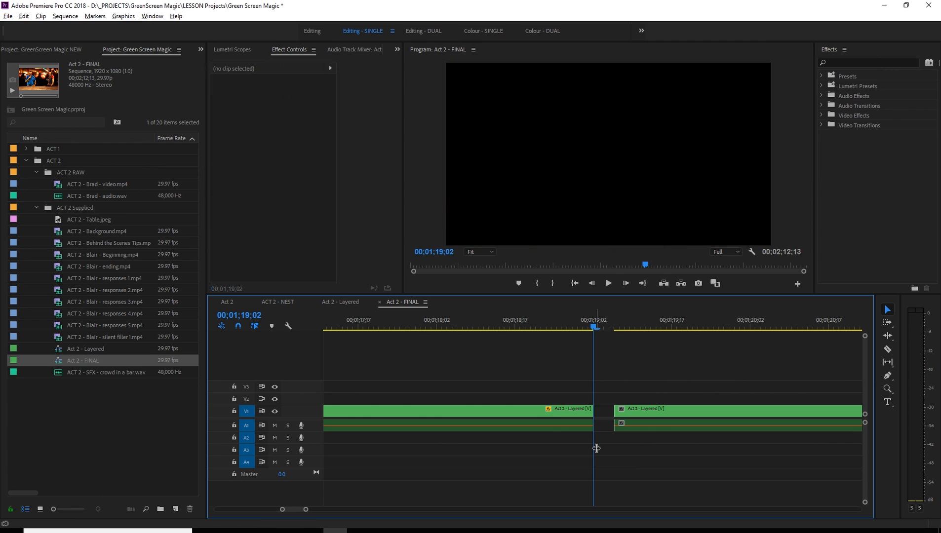
# Extend the start of the following wide clip back to 00;01;19;02 to close the gap, and check the cut.
pyautogui.moveTo(609, 409); pyautogui.dragTo(593, 410)
pyautogui.click(583, 327)
pyautogui.moveTo(583, 328); pyautogui.dragTo(625, 326)
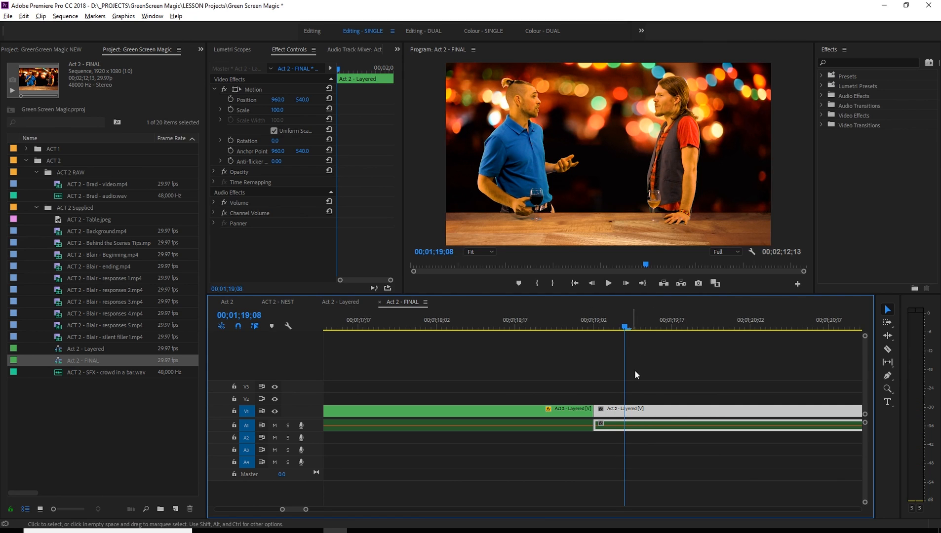
pyautogui.click(588, 327)
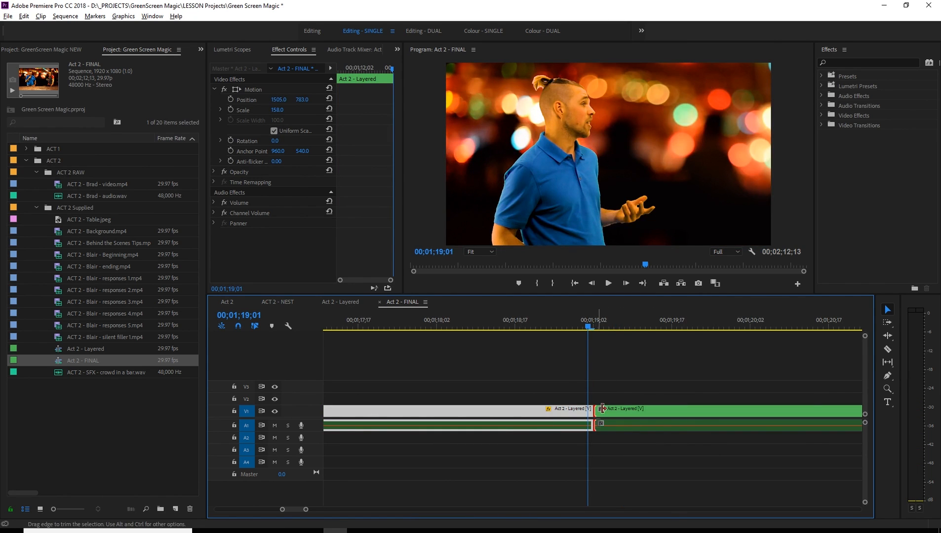
# Trim the start of the following wide clip away from the cut, and extend it back to meet the close-up.
pyautogui.moveTo(600, 408); pyautogui.dragTo(645, 408)
pyautogui.moveTo(638, 404); pyautogui.dragTo(638, 404)
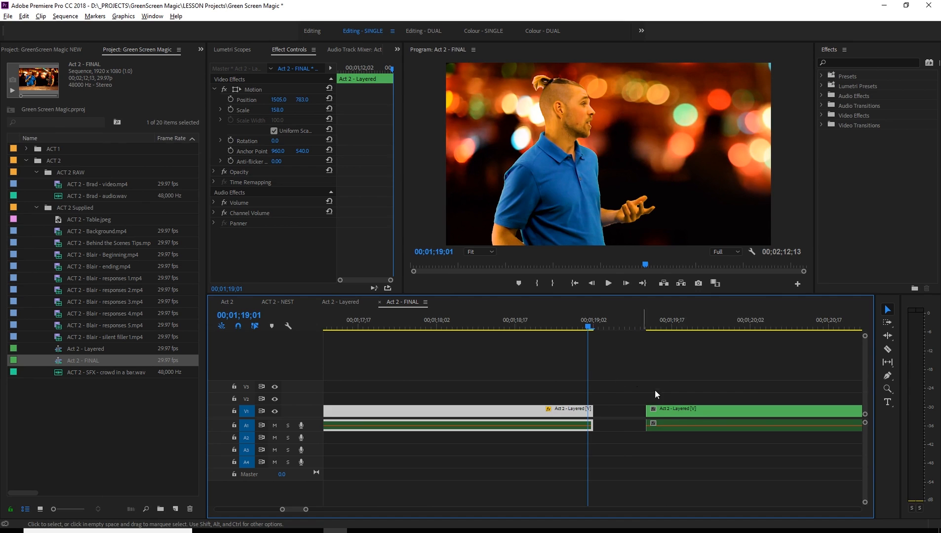
pyautogui.click(701, 411)
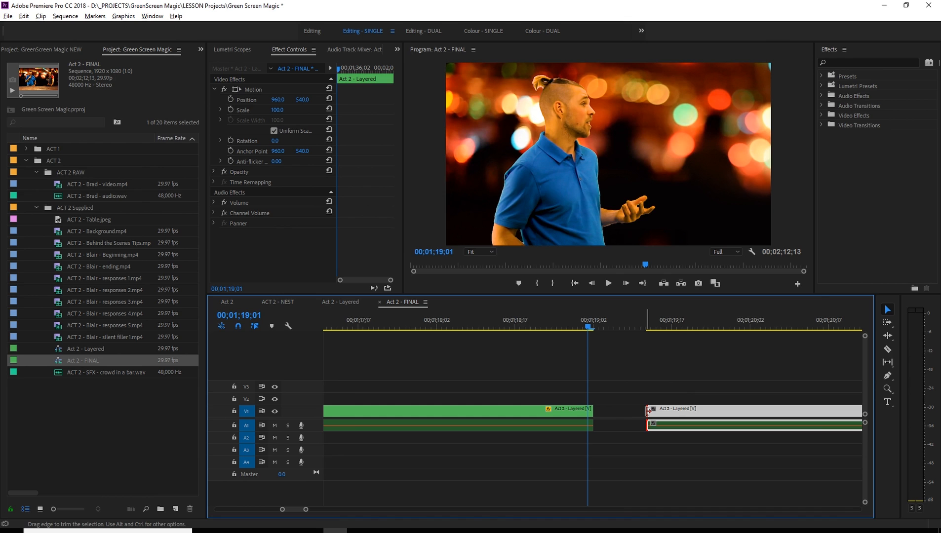
pyautogui.moveTo(646, 411); pyautogui.dragTo(594, 410)
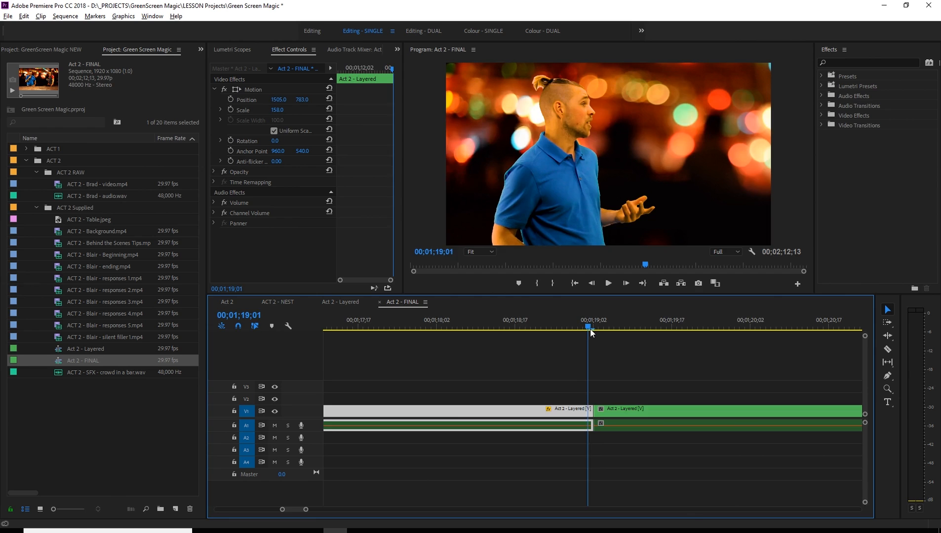
# Fine-tune the cut between the close-up and the following wide clip around 00;01;19;02, scrubbing across it to check the transition.
pyautogui.click(599, 330)
pyautogui.moveTo(602, 330); pyautogui.dragTo(598, 330)
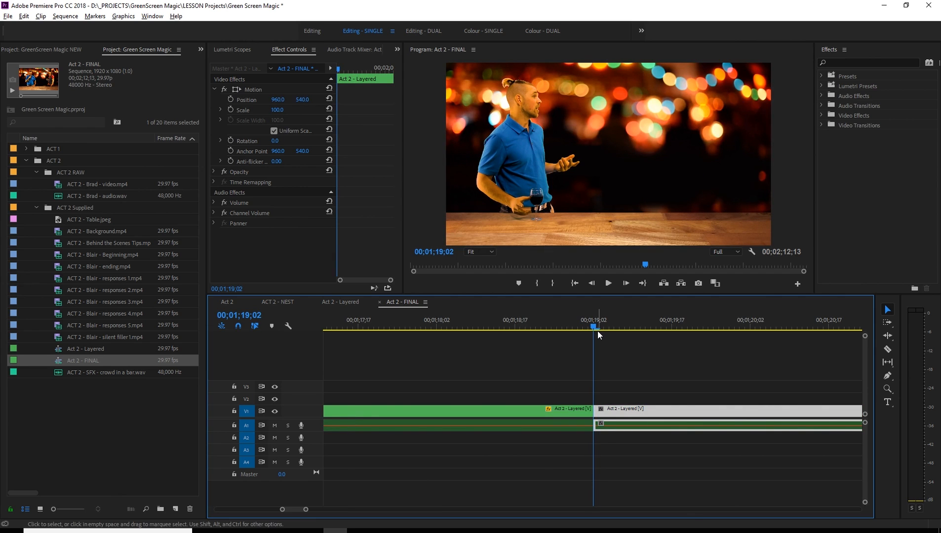
pyautogui.press('=')
pyautogui.press('=')
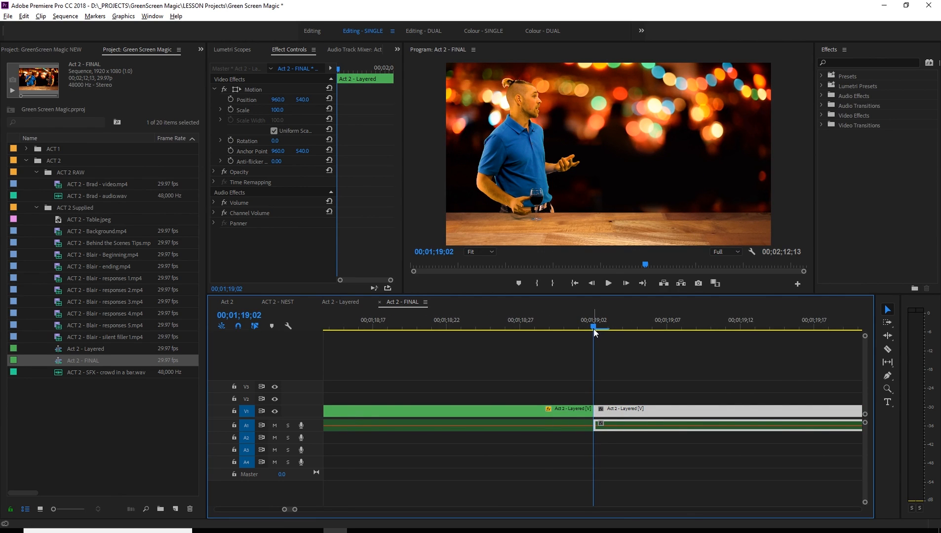
pyautogui.moveTo(599, 328); pyautogui.dragTo(602, 328)
pyautogui.moveTo(597, 411); pyautogui.dragTo(610, 412)
pyautogui.moveTo(594, 328)
pyautogui.mouseDown()
pyautogui.moveTo(620, 326)
pyautogui.moveTo(536, 326)
pyautogui.moveTo(579, 326)
pyautogui.mouseUp()
pyautogui.click(593, 326)
# Play and scrub through the wide clip from about 00;01;21 to 00;01;23 to look for the next cut point.
pyautogui.moveTo(603, 326); pyautogui.dragTo(678, 329)
pyautogui.press('space')
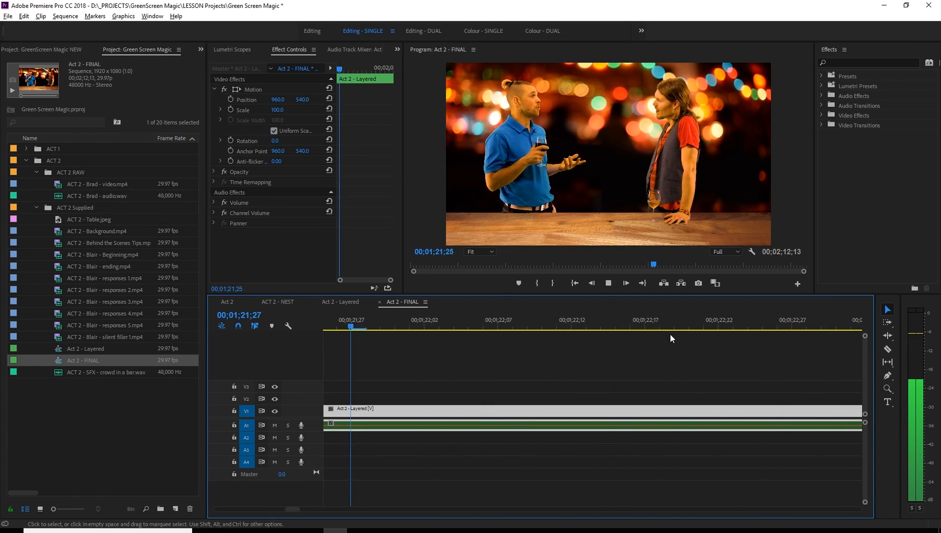
pyautogui.press('space')
pyautogui.press('-')
pyautogui.press('-')
pyautogui.press('-')
pyautogui.press('-')
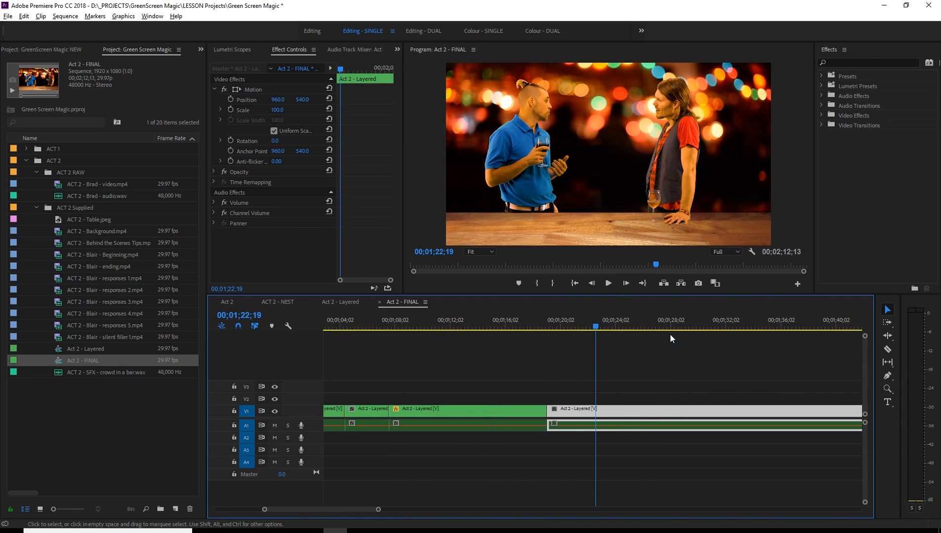
pyautogui.press('space')
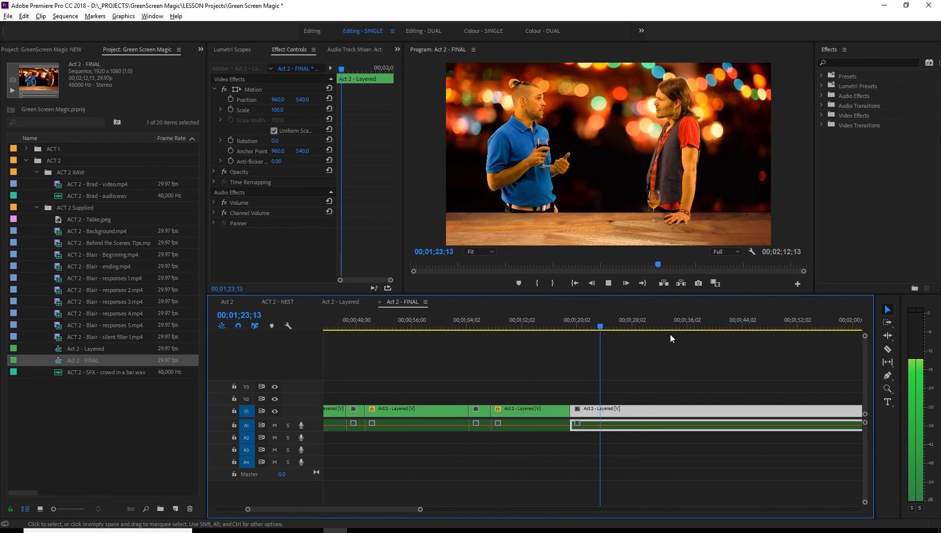
pyautogui.press('space')
pyautogui.click(601, 326)
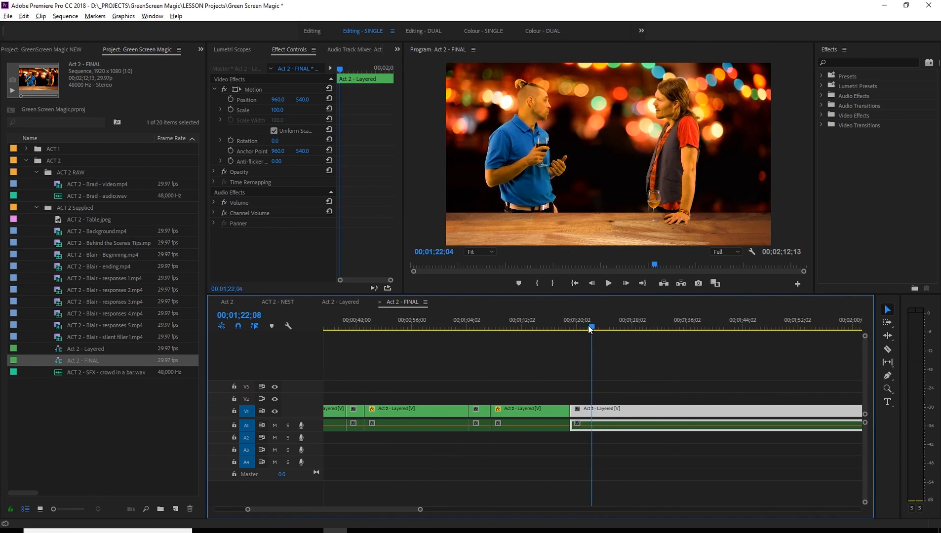
# Split the wide clip at 00;01;23;25, stepping frame by frame to find where the other actor is gone from the shot.
pyautogui.press('c')
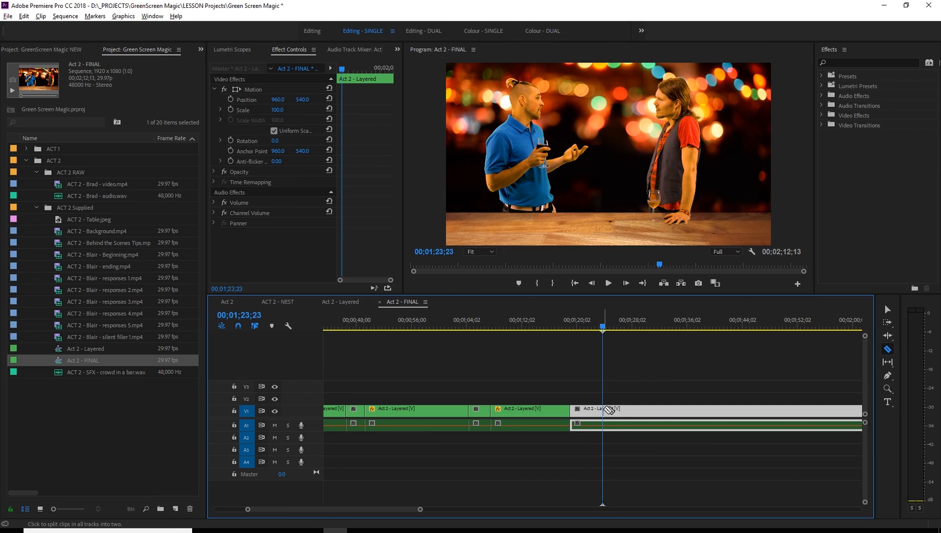
pyautogui.press('Right')
pyautogui.press('Right')
pyautogui.press('Right')
pyautogui.press('Right')
pyautogui.press('Right')
pyautogui.press('Right')
pyautogui.press('Right')
pyautogui.press('Right')
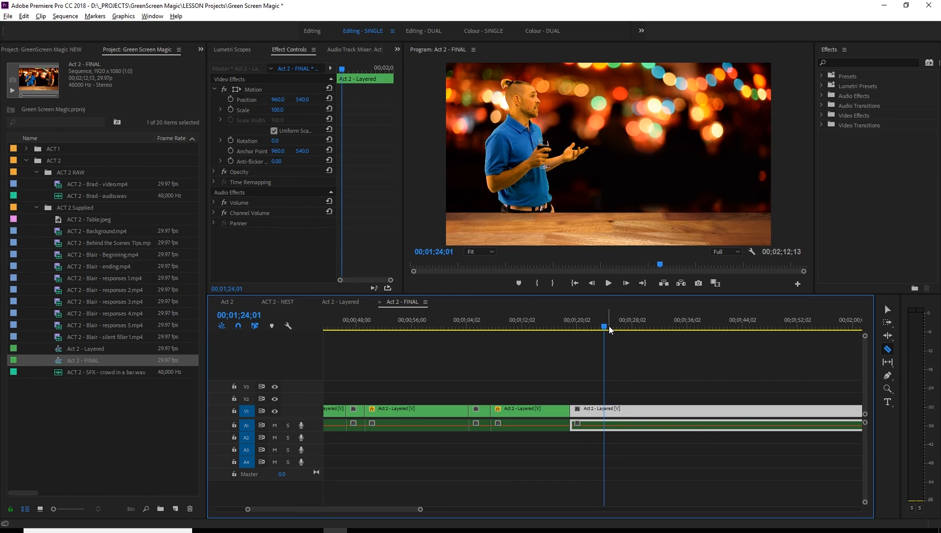
pyautogui.press('Left')
pyautogui.press('Left')
pyautogui.press('Left')
pyautogui.press('Left')
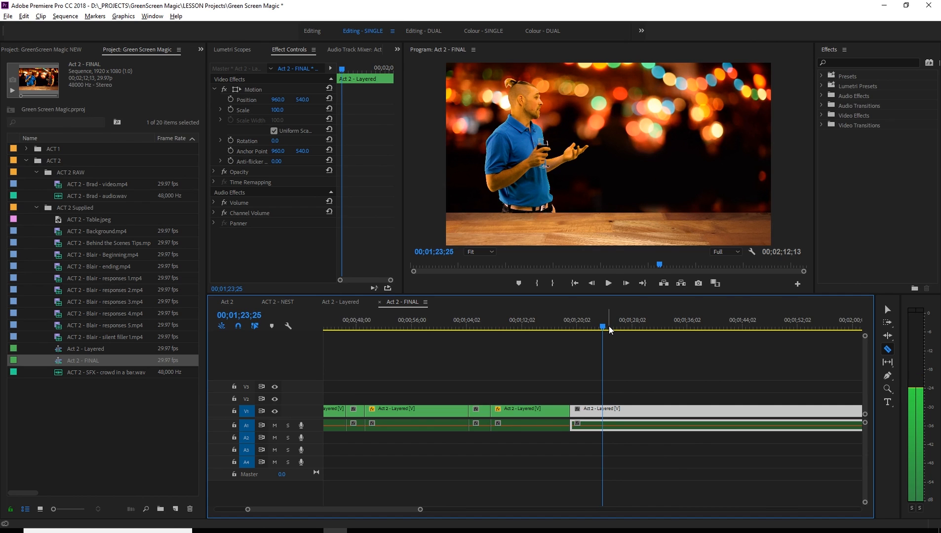
pyautogui.click(606, 408)
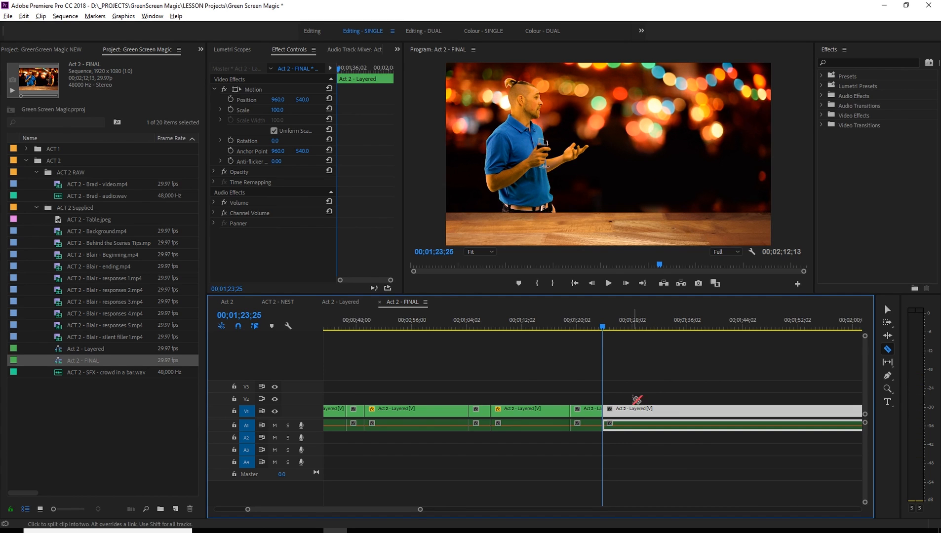
# Find where the other actor reappears in the last clip and split the clip at 00;01;43;09.
pyautogui.moveTo(604, 326); pyautogui.dragTo(732, 330)
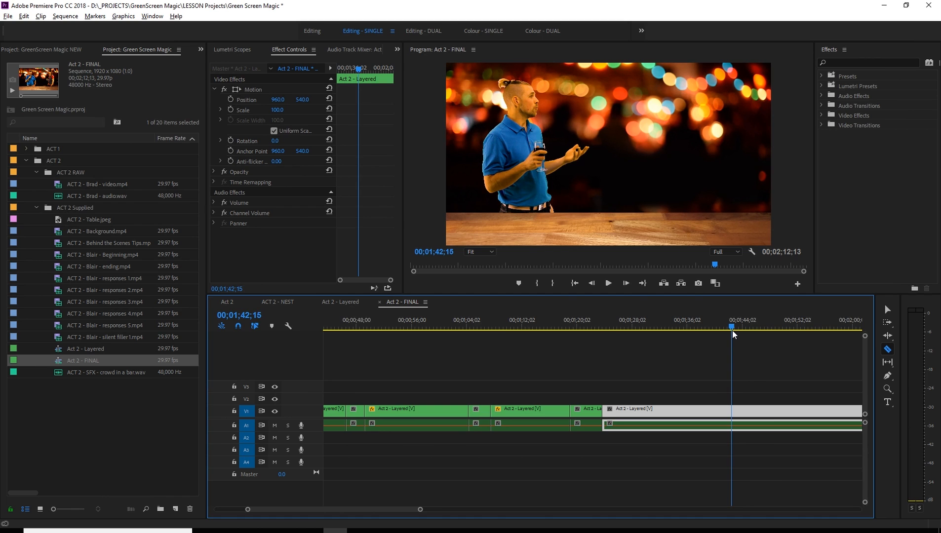
pyautogui.press('space')
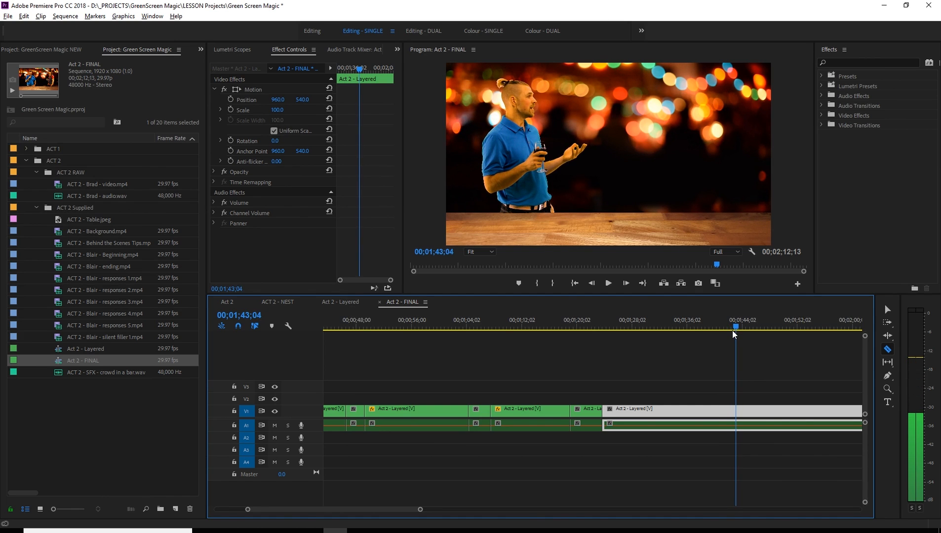
pyautogui.press('Left')
pyautogui.press('Left')
pyautogui.press('Left')
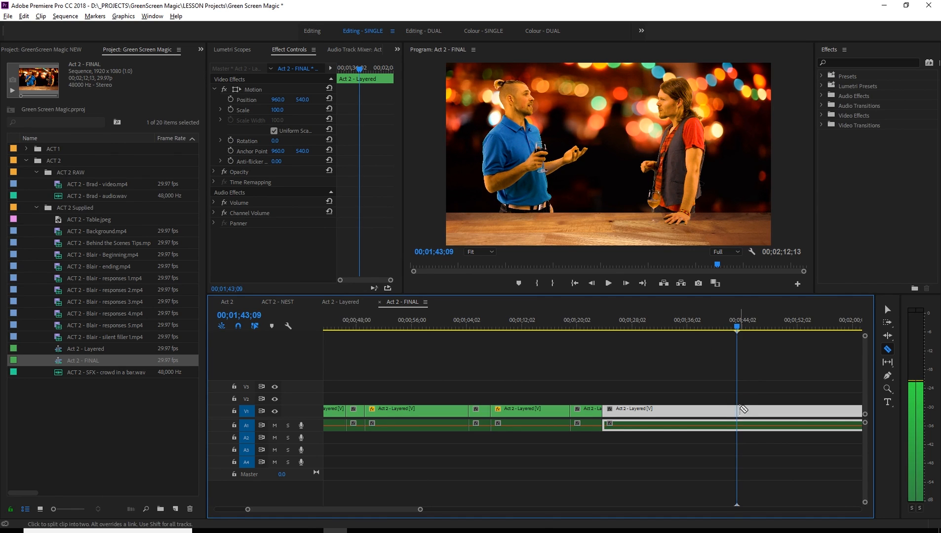
pyautogui.click(736, 409)
# Paste the copied close-up Motion, Opacity and Time Remapping attributes onto the segment from 00;01;23;25 to 00;01;43;09.
pyautogui.press('v')
pyautogui.click(689, 408)
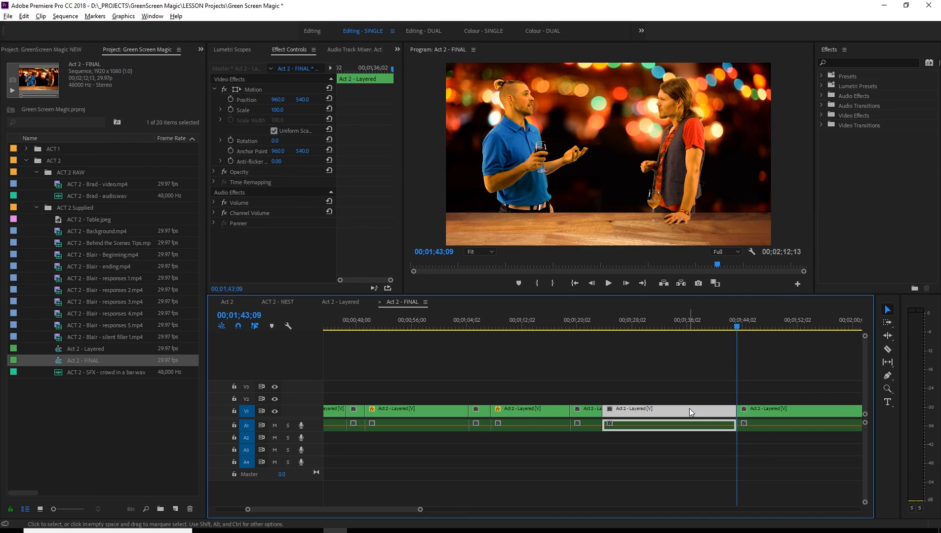
pyautogui.hotkey('ctrl', 'alt', 'v')
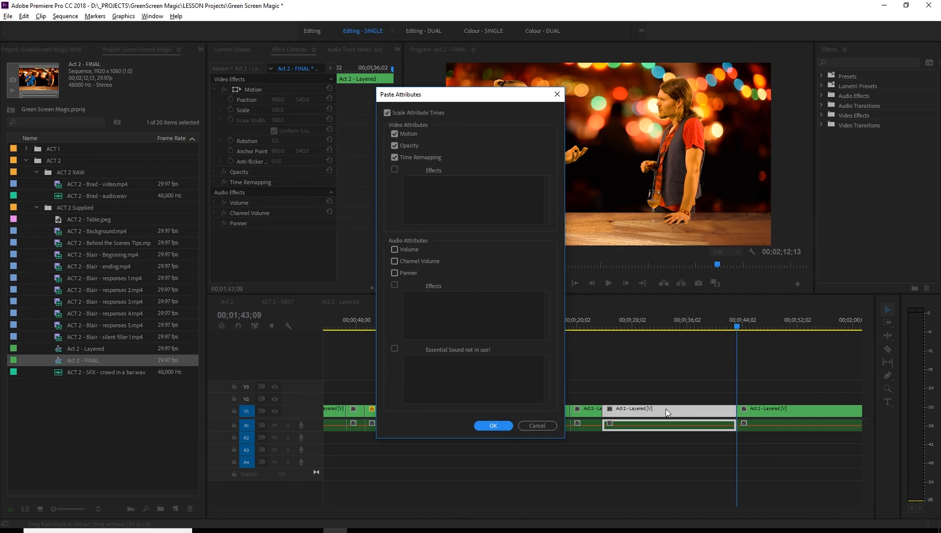
pyautogui.click(494, 426)
# Review the remaining wide clip for the end of the short reply and split the clip at 00;01;46;15.
pyautogui.moveTo(583, 328); pyautogui.dragTo(784, 328)
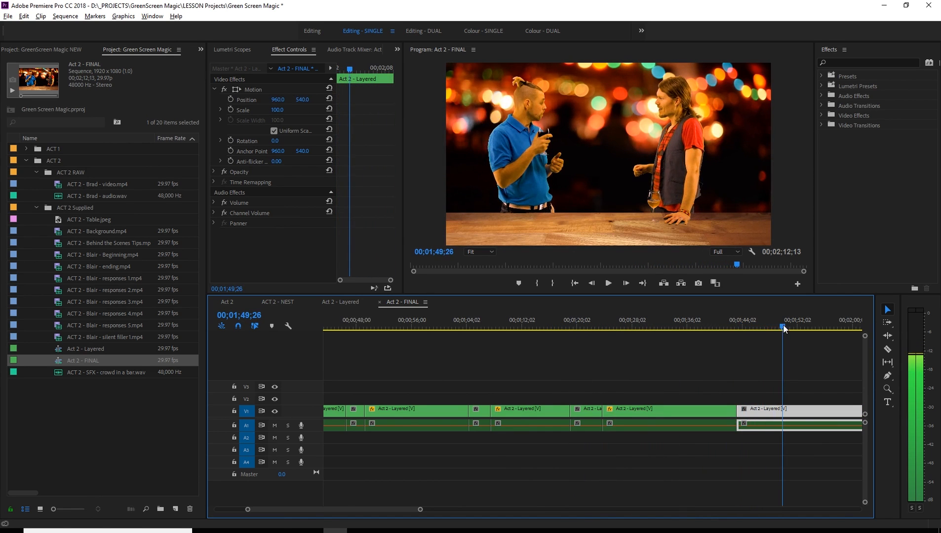
pyautogui.scroll(-3, 694, 357)
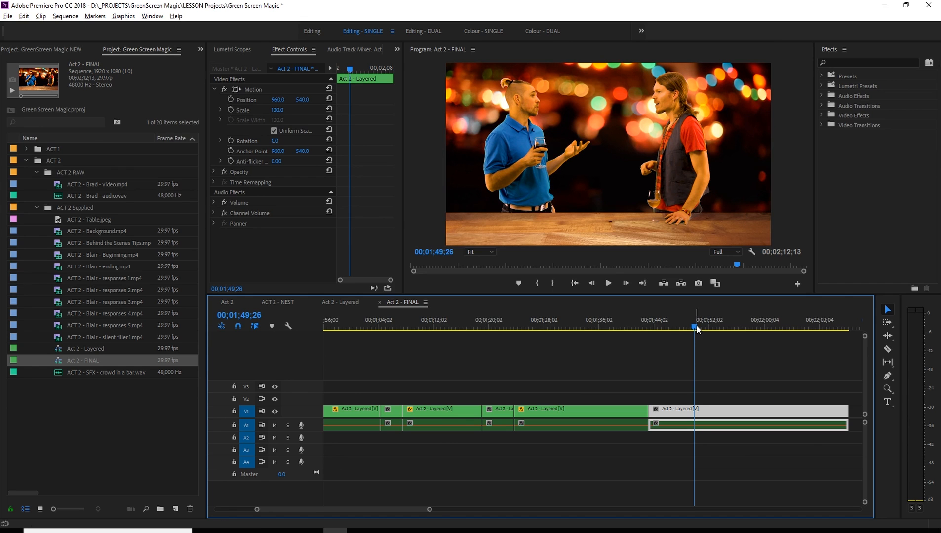
pyautogui.moveTo(702, 328); pyautogui.dragTo(672, 342)
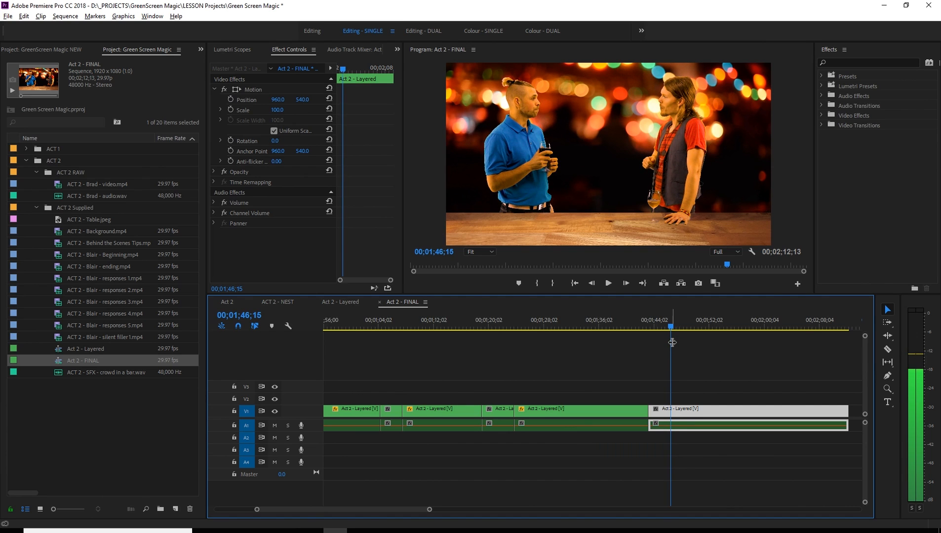
pyautogui.click(665, 327)
pyautogui.press('space')
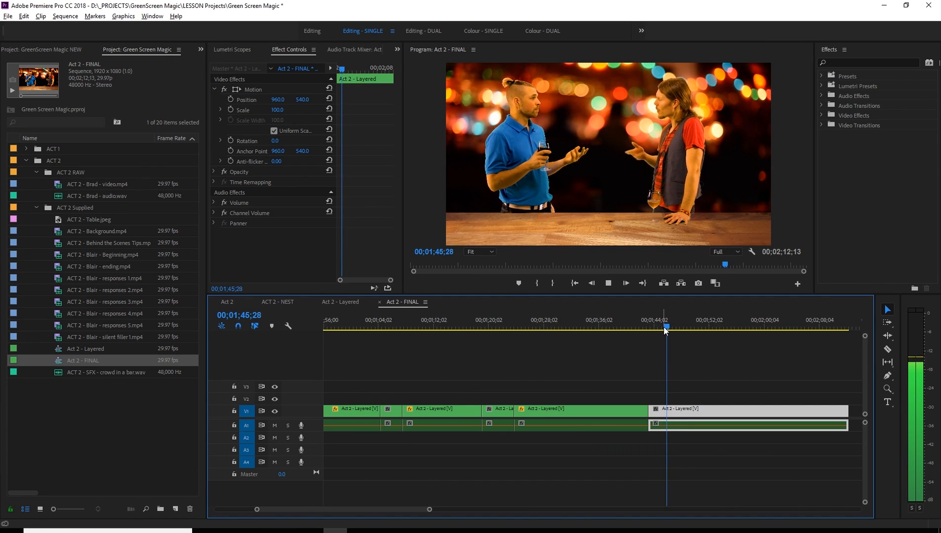
pyautogui.press('space')
pyautogui.moveTo(677, 326); pyautogui.dragTo(671, 330)
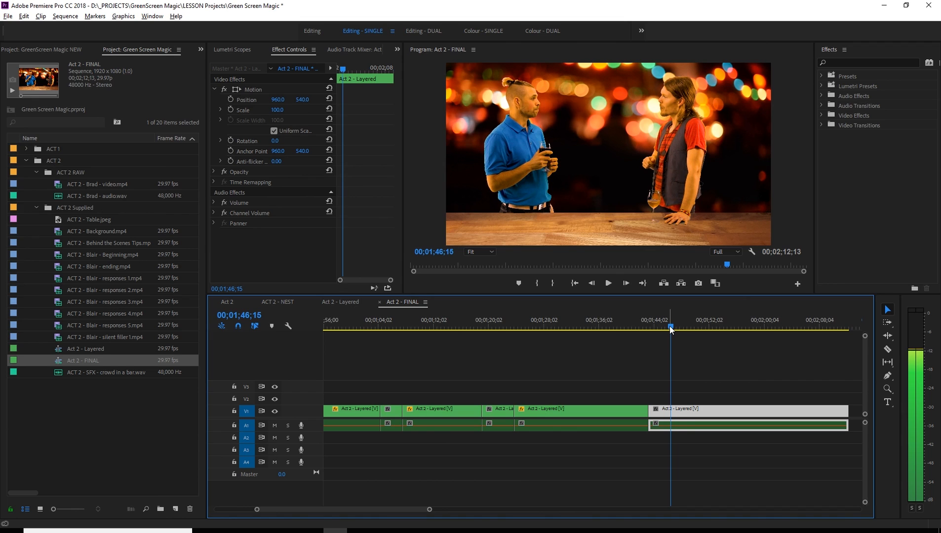
pyautogui.press('c')
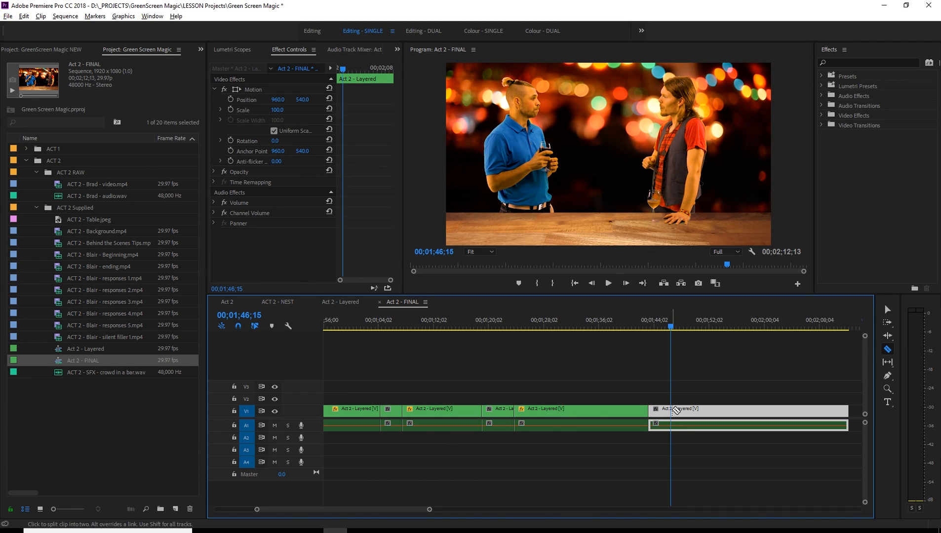
pyautogui.click(674, 410)
# Frame the short segment before 00;01;46;15 as a close-up of the long-haired actor with scale 148 and position 502, 804, and save the project.
pyautogui.moveTo(670, 328); pyautogui.dragTo(661, 329)
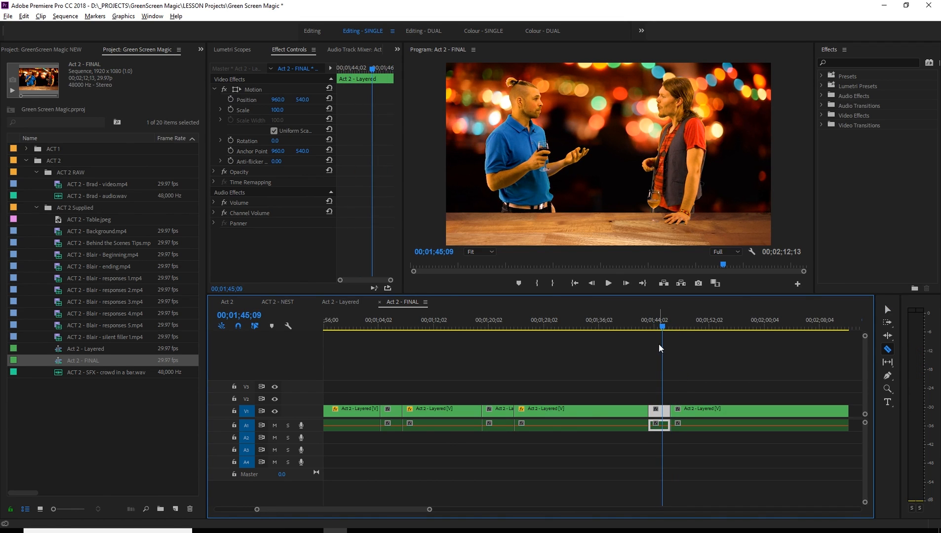
pyautogui.click(662, 410)
pyautogui.press('v')
pyautogui.moveTo(278, 112); pyautogui.dragTo(11, 100)
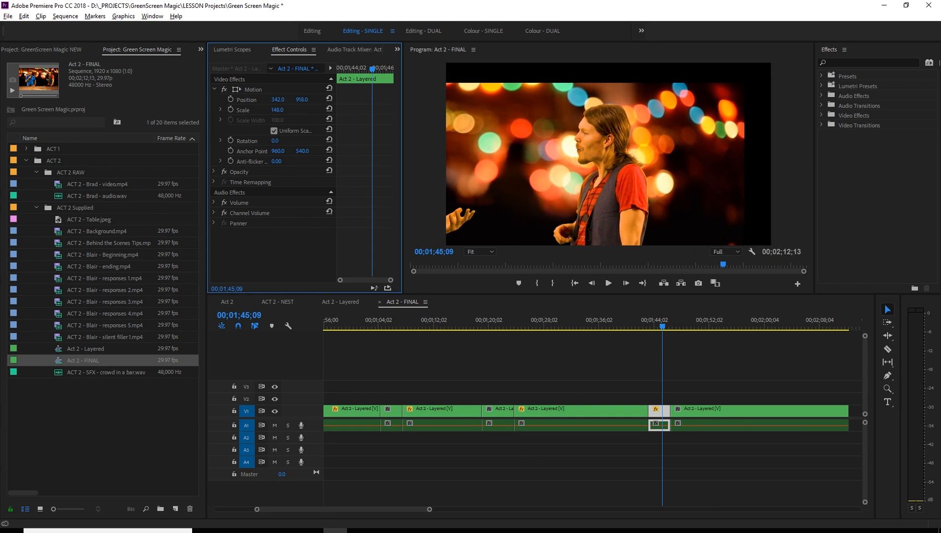
pyautogui.moveTo(301, 99); pyautogui.dragTo(548, 119)
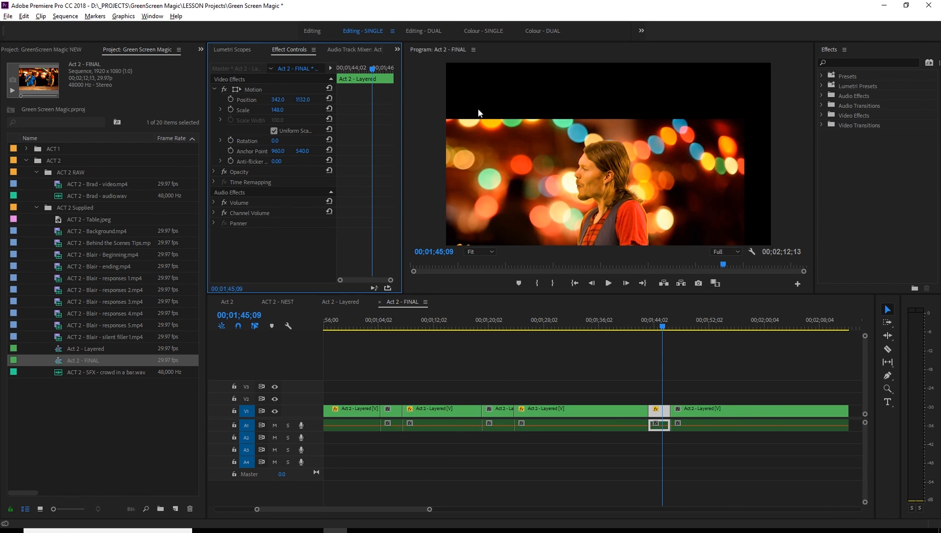
pyautogui.moveTo(302, 99); pyautogui.dragTo(355, 100)
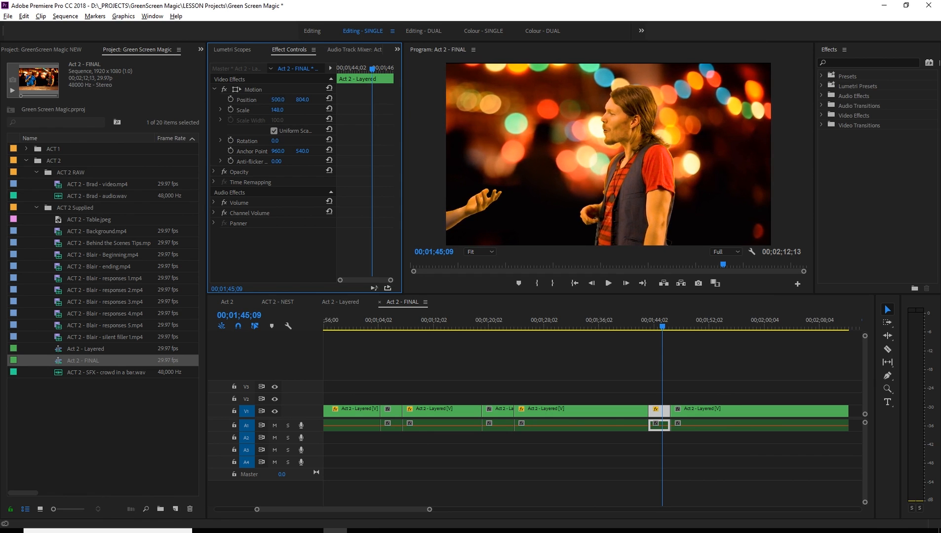
pyautogui.moveTo(668, 324)
pyautogui.mouseDown()
pyautogui.moveTo(648, 326)
pyautogui.moveTo(669, 323)
pyautogui.moveTo(662, 327)
pyautogui.mouseUp()
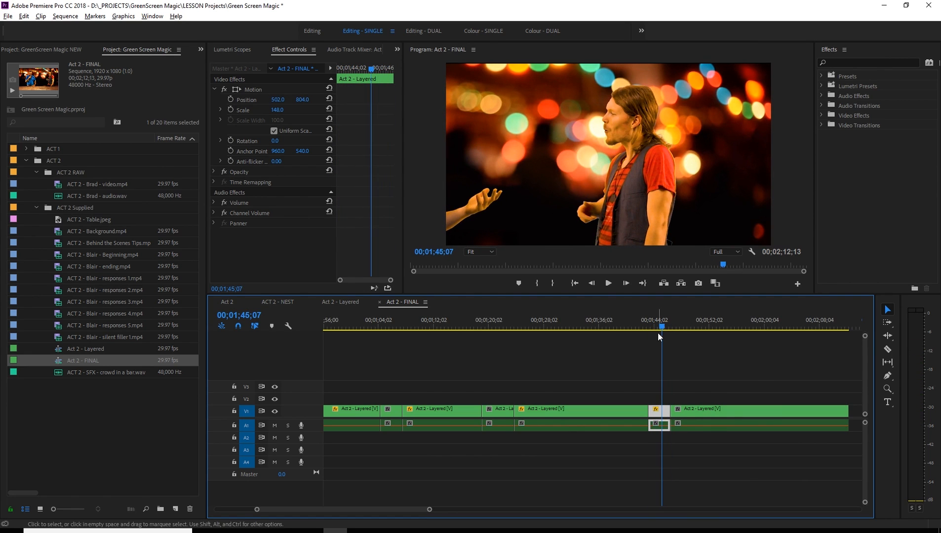
pyautogui.hotkey('ctrl', 's')
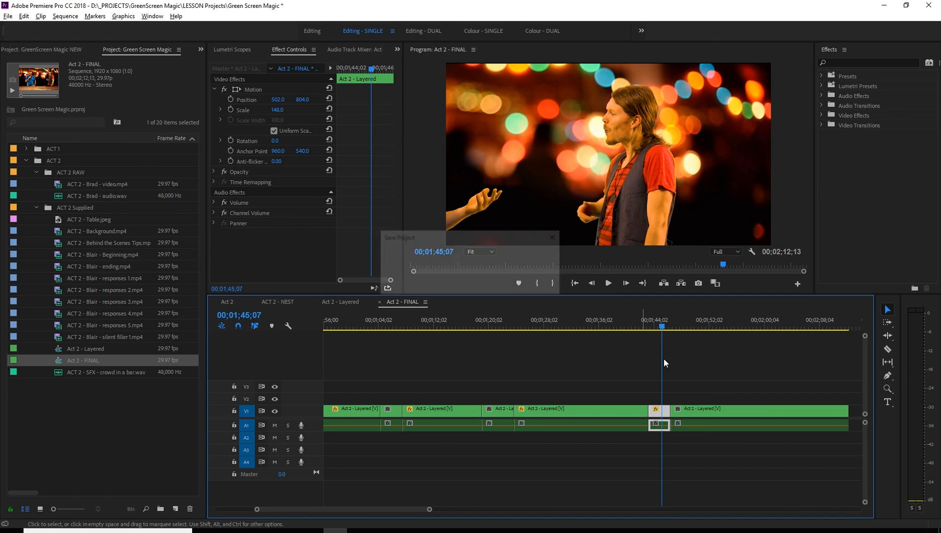
# Move the cut between the two adjoining close-ups to 00;01;44;04.
pyautogui.click(652, 326)
pyautogui.moveTo(652, 326)
pyautogui.mouseDown()
pyautogui.moveTo(642, 330)
pyautogui.moveTo(665, 331)
pyautogui.moveTo(655, 332)
pyautogui.mouseUp()
pyautogui.press('=')
pyautogui.press('=')
pyautogui.press('=')
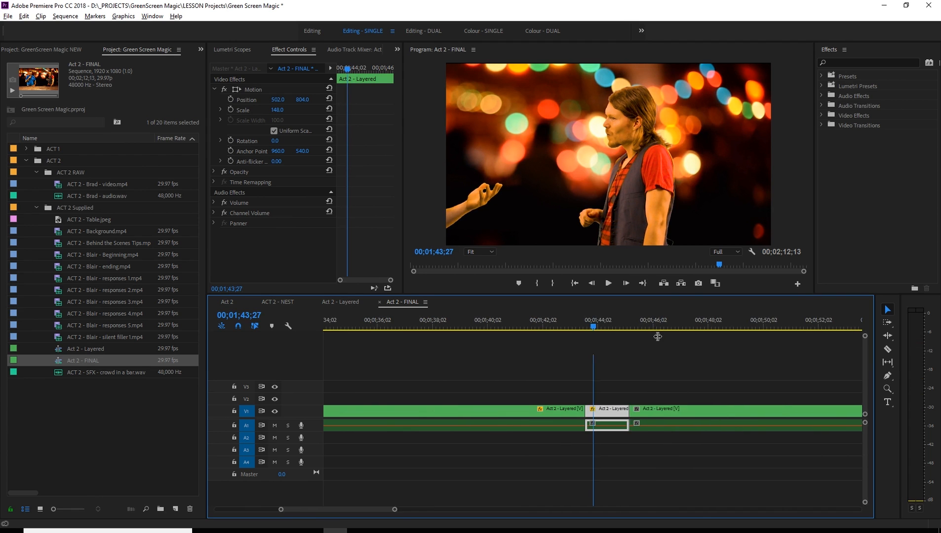
pyautogui.moveTo(566, 413); pyautogui.dragTo(594, 409)
pyautogui.moveTo(572, 329); pyautogui.dragTo(606, 326)
pyautogui.moveTo(595, 413); pyautogui.dragTo(606, 413)
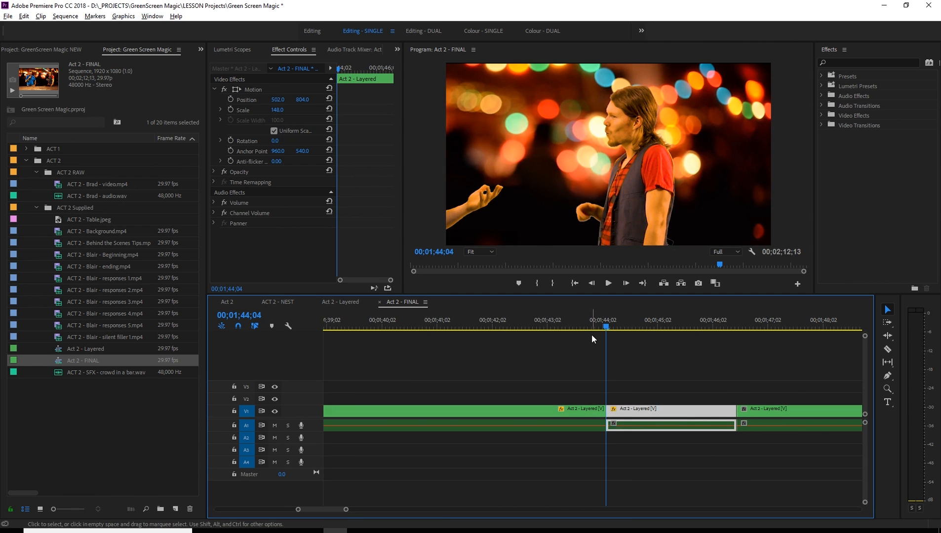
# Scrub the blue-shirted actor's close-up up to 00;01;44;00 to examine the frame's edge for the other actor's hand.
pyautogui.moveTo(608, 325); pyautogui.dragTo(446, 325)
pyautogui.scroll(2, 470, 355)
pyautogui.press('-')
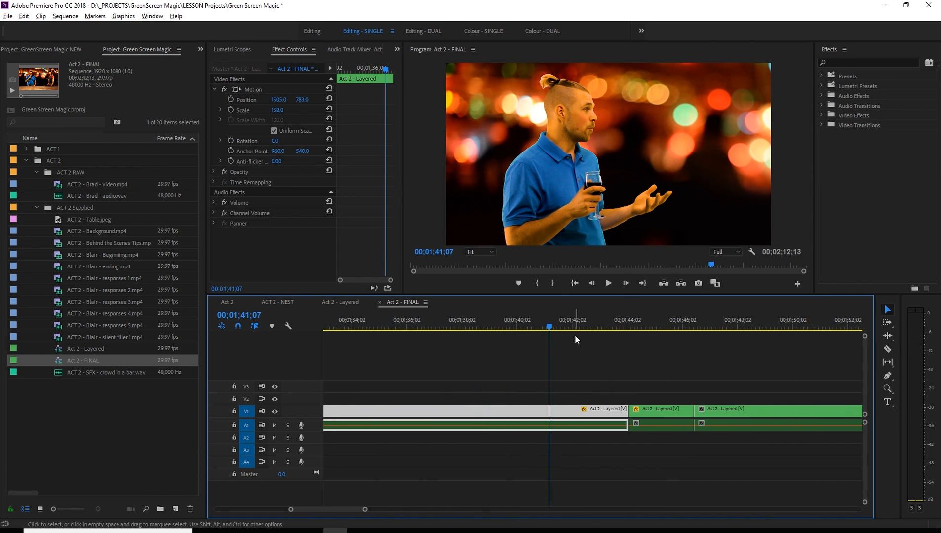
pyautogui.press('-')
pyautogui.moveTo(574, 326); pyautogui.dragTo(596, 325)
pyautogui.moveTo(612, 327)
pyautogui.mouseDown()
pyautogui.moveTo(595, 327)
pyautogui.moveTo(646, 326)
pyautogui.moveTo(609, 329)
pyautogui.mouseUp()
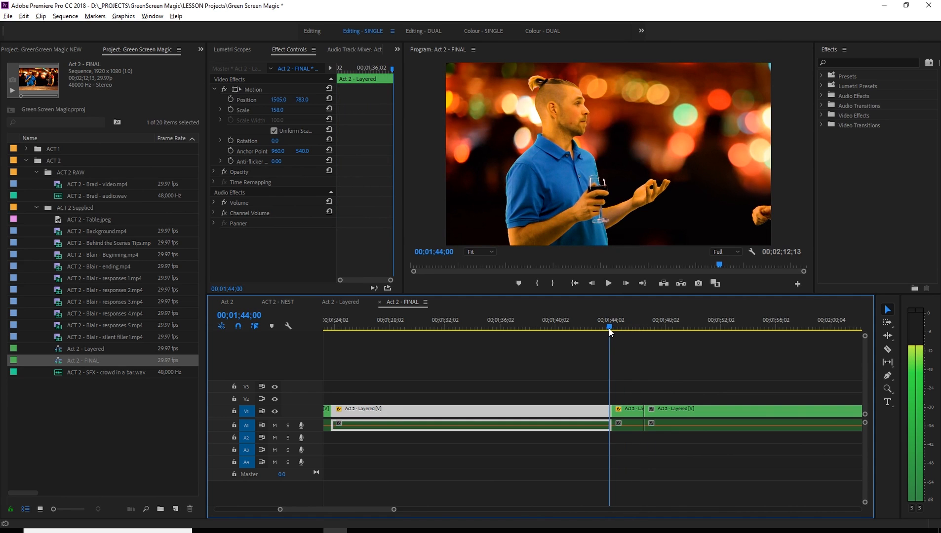
# In the Act 2 - Layered sequence, trim the start of the long-haired actor's ending clip on V3 to 00;01;44;07.
pyautogui.click(349, 302)
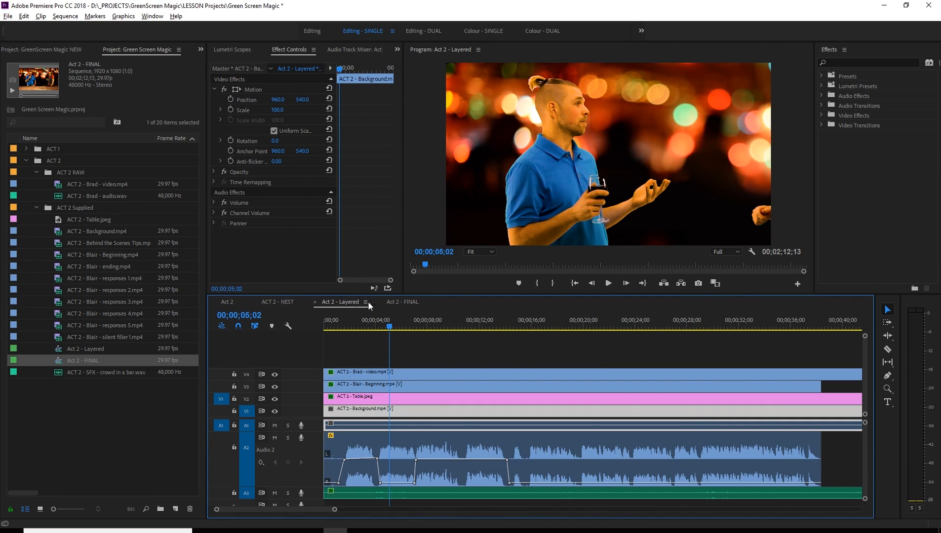
pyautogui.scroll(-10, 508, 350)
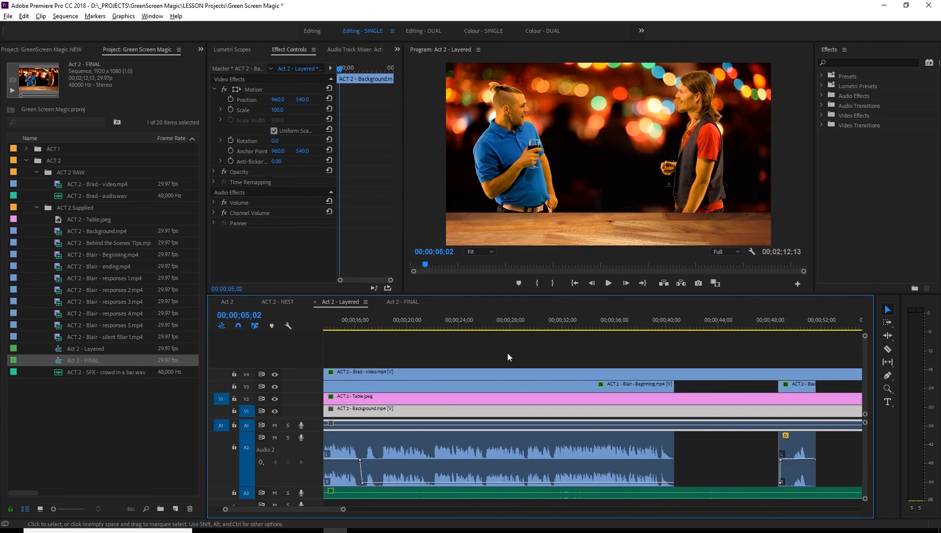
pyautogui.scroll(-10, 519, 347)
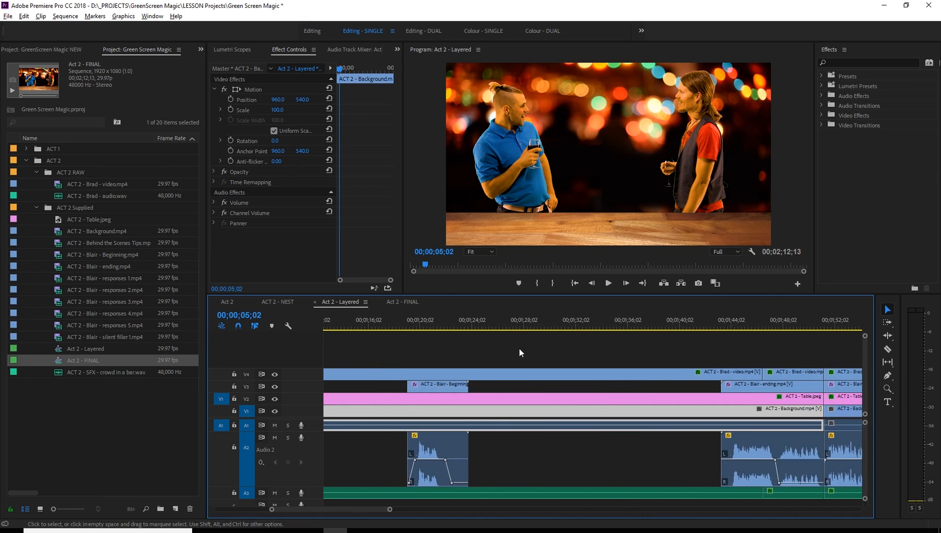
pyautogui.moveTo(524, 325); pyautogui.dragTo(559, 330)
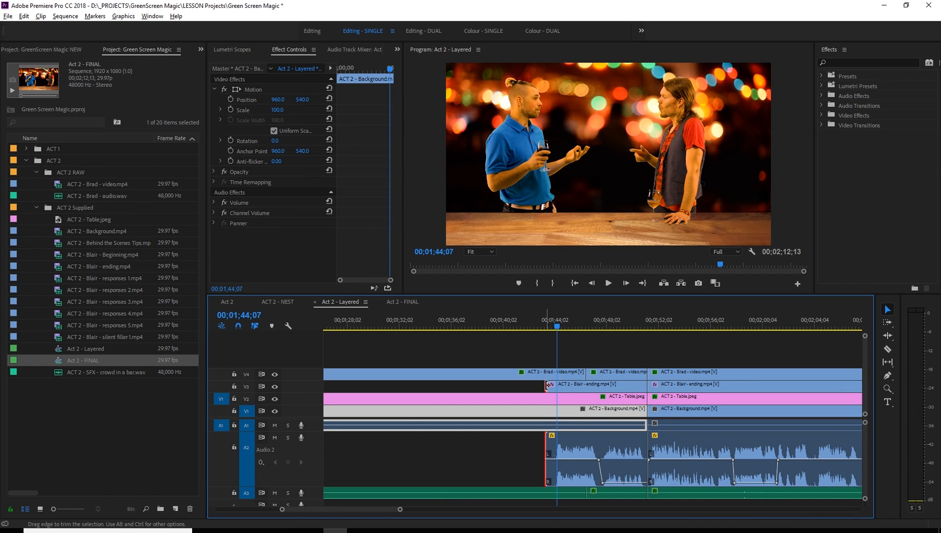
pyautogui.moveTo(550, 385); pyautogui.dragTo(557, 385)
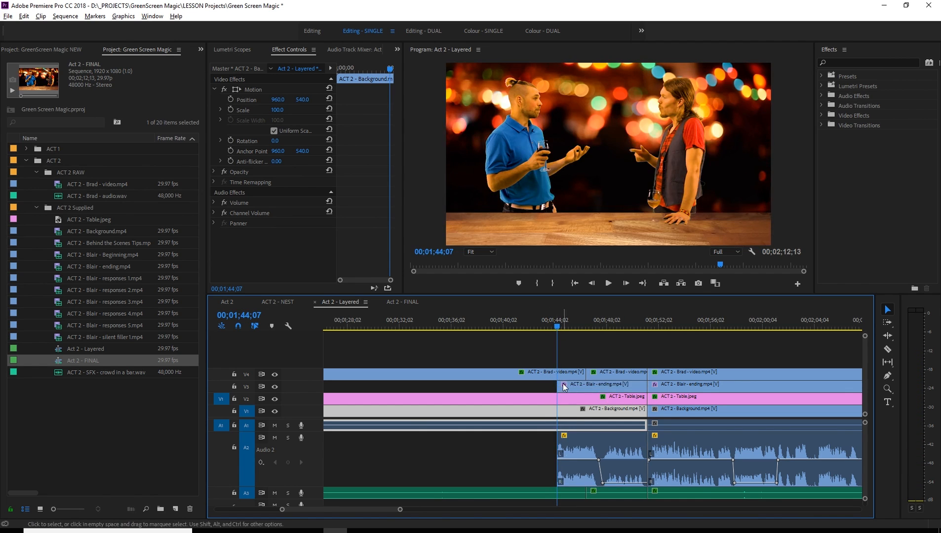
# Move the nearby cut between the blue-shirted actor's clips on V4 to 00;01;44;07 and scrub on to check the passage.
pyautogui.moveTo(556, 329)
pyautogui.mouseDown()
pyautogui.moveTo(585, 333)
pyautogui.moveTo(557, 335)
pyautogui.mouseUp()
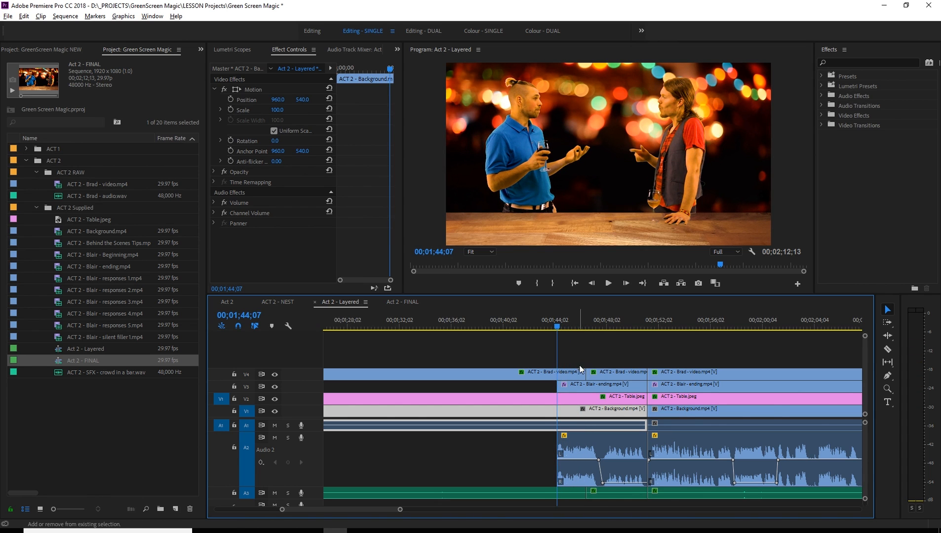
pyautogui.moveTo(581, 372); pyautogui.dragTo(557, 374)
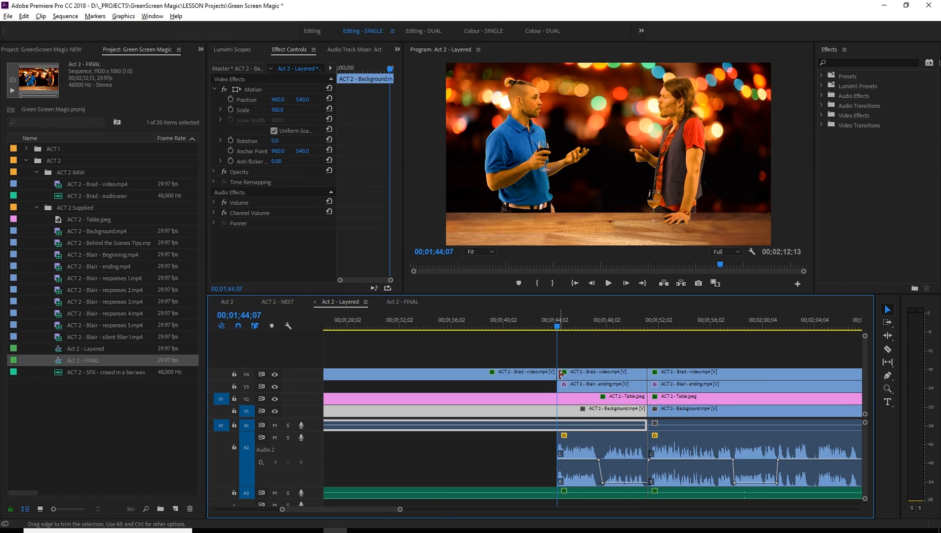
pyautogui.moveTo(552, 329); pyautogui.dragTo(613, 326)
# Back in the Act 2 - FINAL sequence, move the cut between the two adjoining close-ups to 00;01;44;07.
pyautogui.click(414, 303)
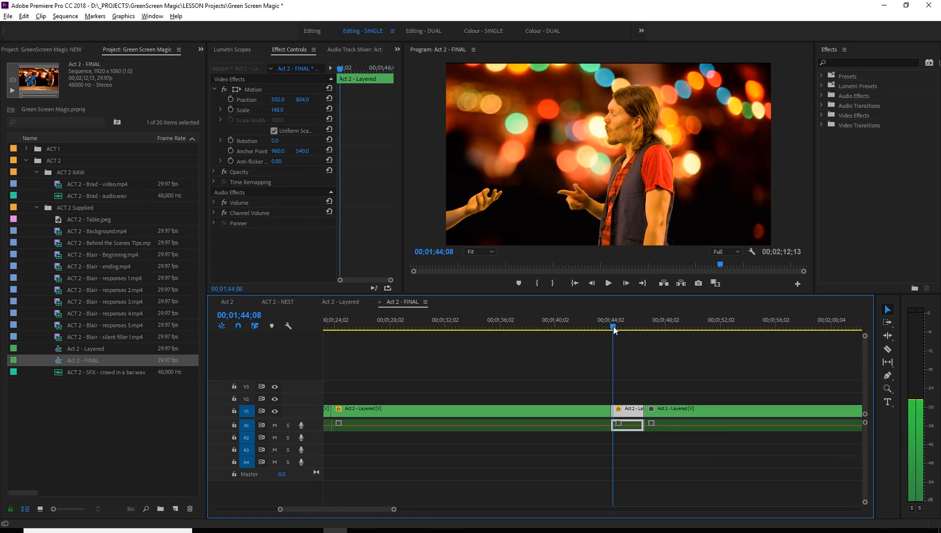
pyautogui.press('=')
pyautogui.press('=')
pyautogui.press('=')
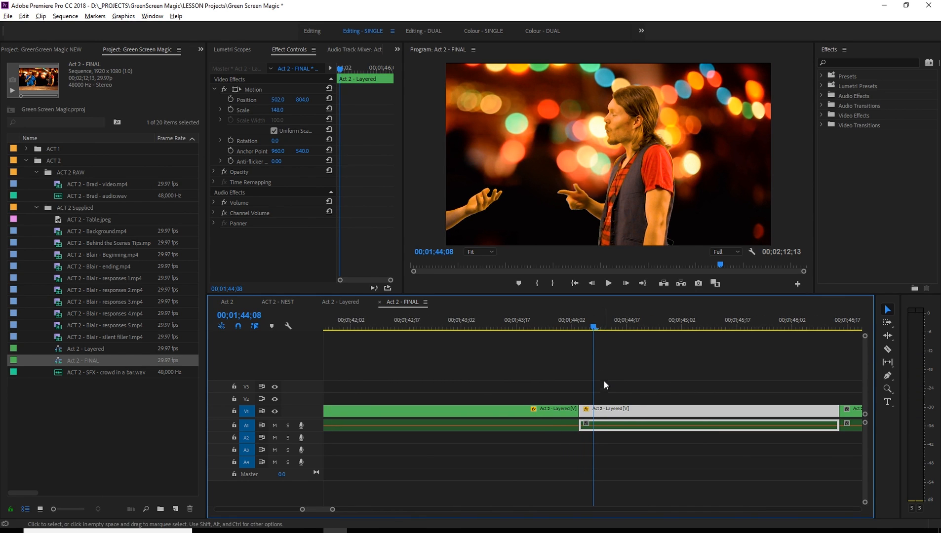
pyautogui.moveTo(593, 326); pyautogui.dragTo(586, 329)
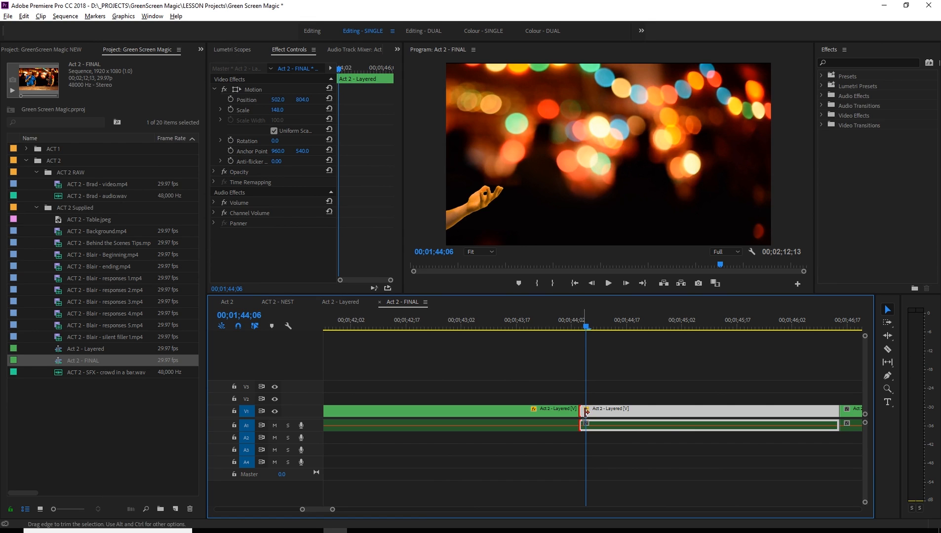
pyautogui.moveTo(584, 411); pyautogui.dragTo(586, 411)
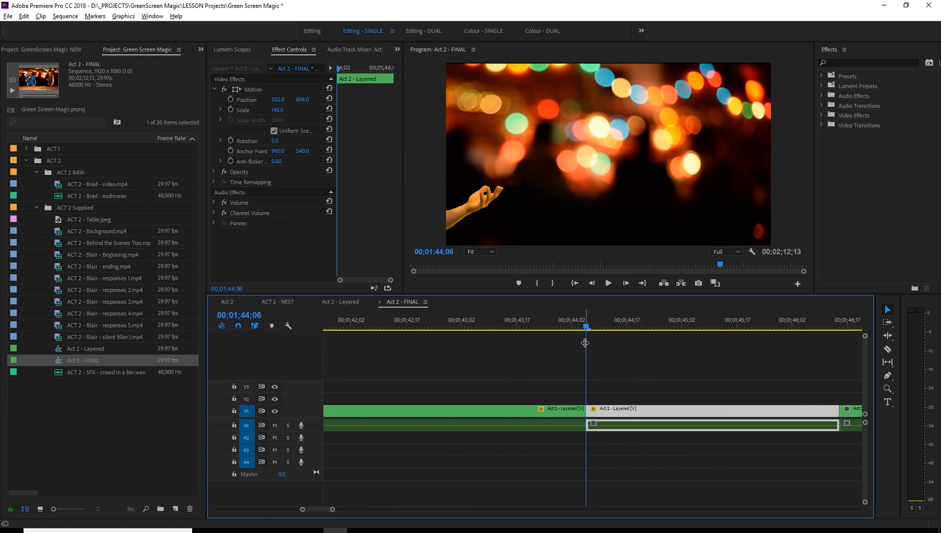
pyautogui.press('Left')
pyautogui.press('Right')
pyautogui.press('Right')
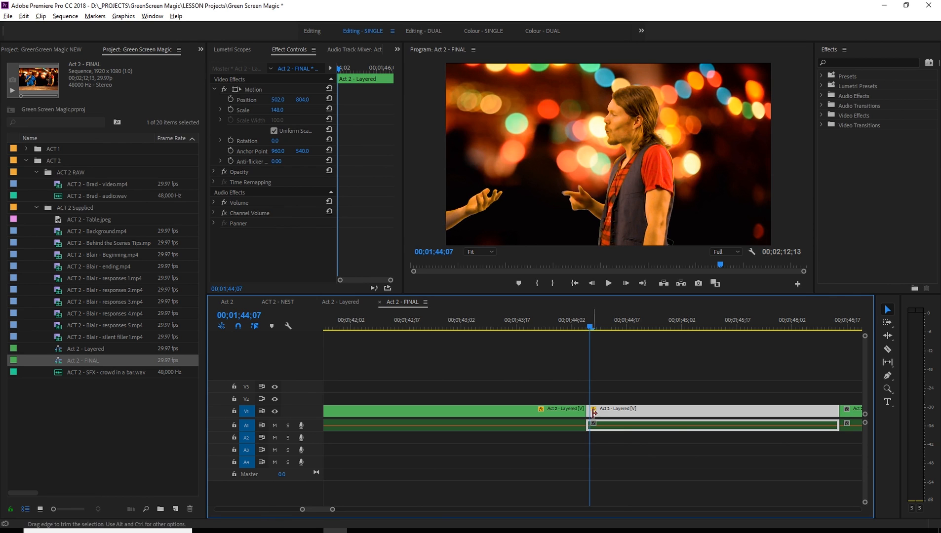
pyautogui.moveTo(590, 412); pyautogui.dragTo(586, 411)
# Reframe the long-haired actor's short close-up after 00;01;44;07 with scale 141 and position 713, 680.
pyautogui.moveTo(590, 327); pyautogui.dragTo(867, 326)
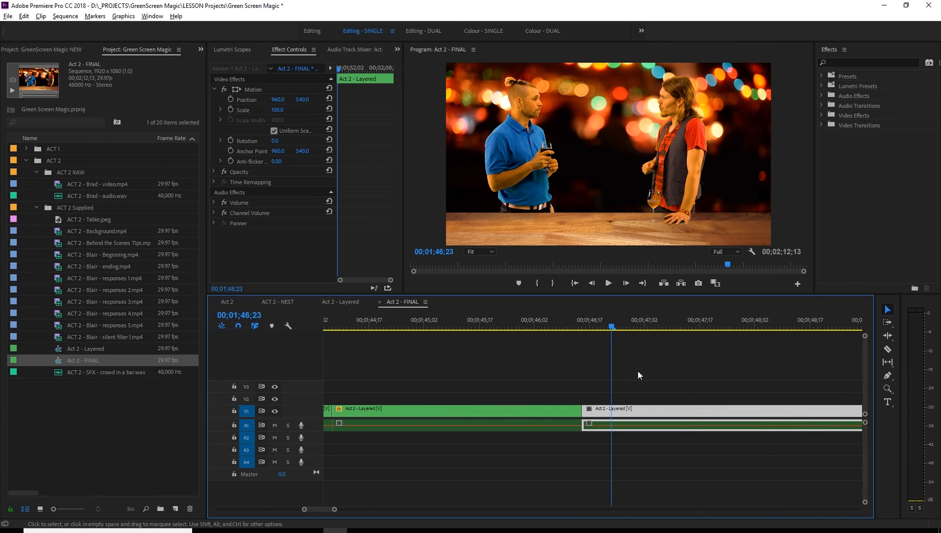
pyautogui.press('-')
pyautogui.press('-')
pyautogui.press('-')
pyautogui.press('=')
pyautogui.moveTo(556, 326)
pyautogui.mouseDown()
pyautogui.moveTo(514, 326)
pyautogui.moveTo(548, 327)
pyautogui.moveTo(540, 327)
pyautogui.mouseUp()
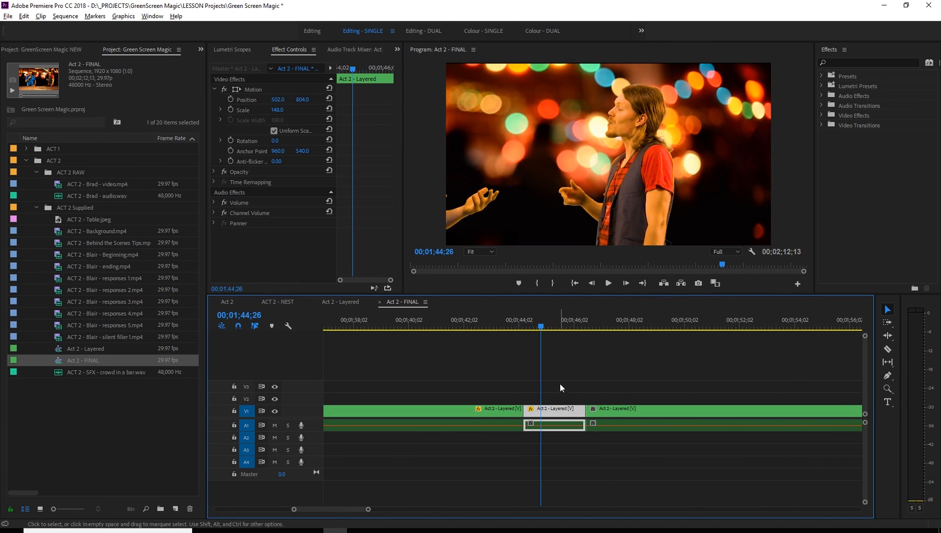
pyautogui.moveTo(277, 110); pyautogui.dragTo(293, 121)
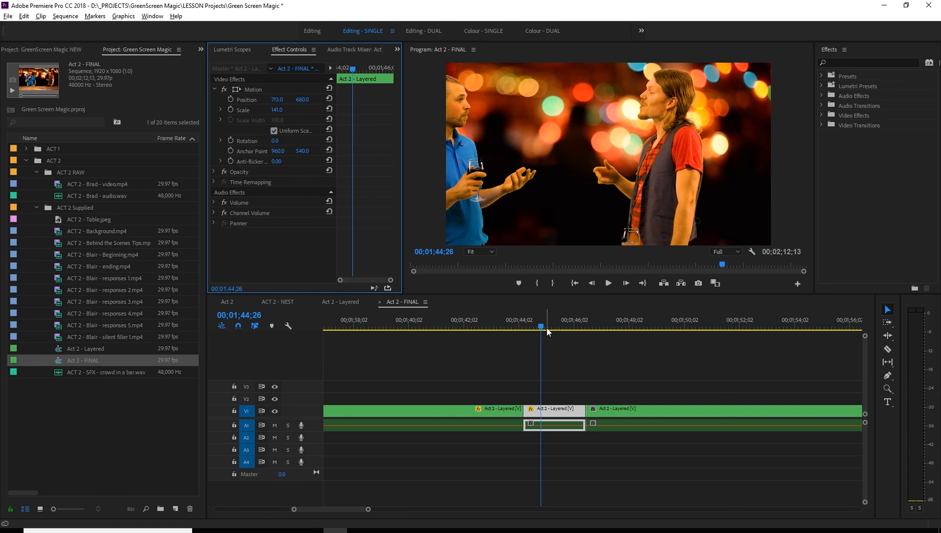
# Play and scrub through the last wide clip up to the sequence's end at 00;02;12;13.
pyautogui.moveTo(550, 328); pyautogui.dragTo(760, 325)
pyautogui.press('space')
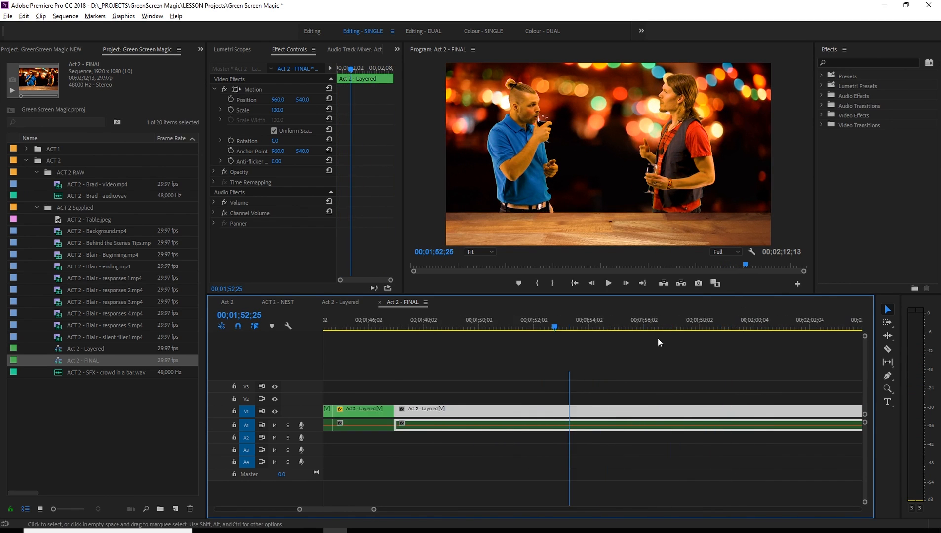
pyautogui.scroll(-2, 661, 337)
pyautogui.moveTo(481, 324); pyautogui.dragTo(747, 333)
pyautogui.press('-')
pyautogui.press('-')
pyautogui.moveTo(642, 329); pyautogui.dragTo(694, 329)
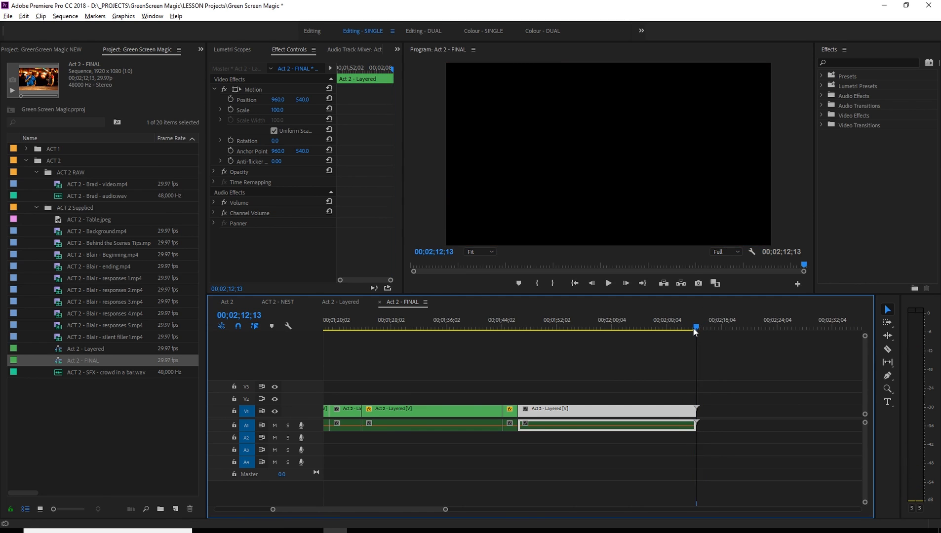
# View the whole edit and scrub from its beginning through the alternating wide shots and close-ups to review the cuts.
pyautogui.press('-')
pyautogui.press('-')
pyautogui.press('-')
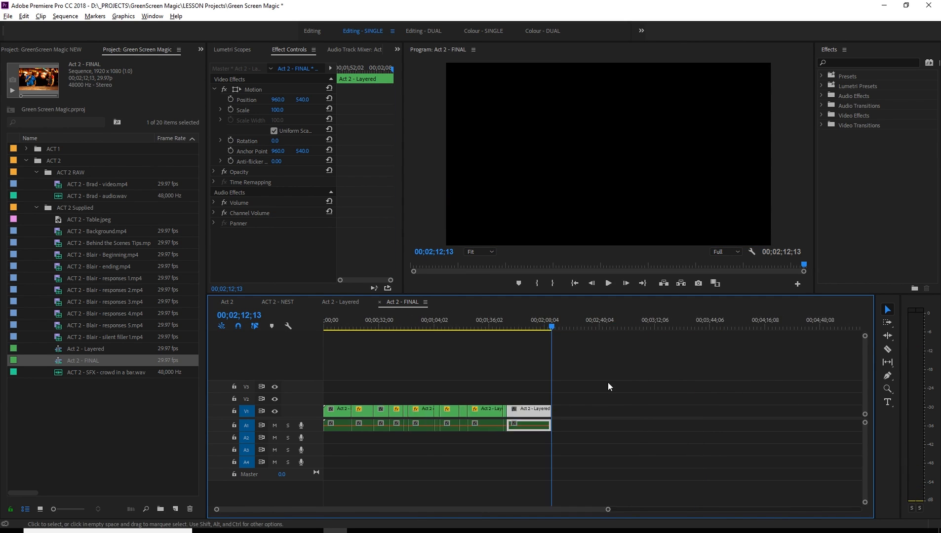
pyautogui.press('=')
pyautogui.moveTo(553, 326); pyautogui.dragTo(337, 337)
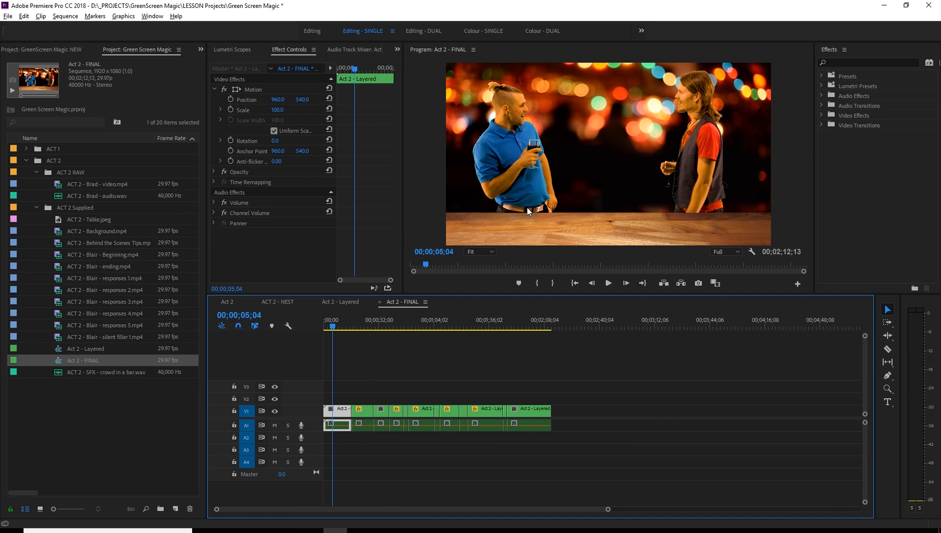
pyautogui.rightClick(446, 232)
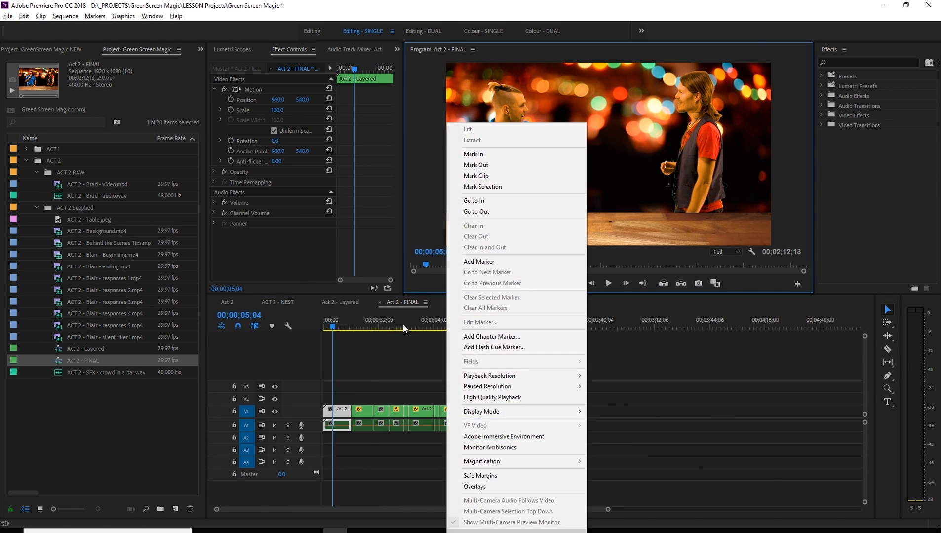
pyautogui.click(416, 343)
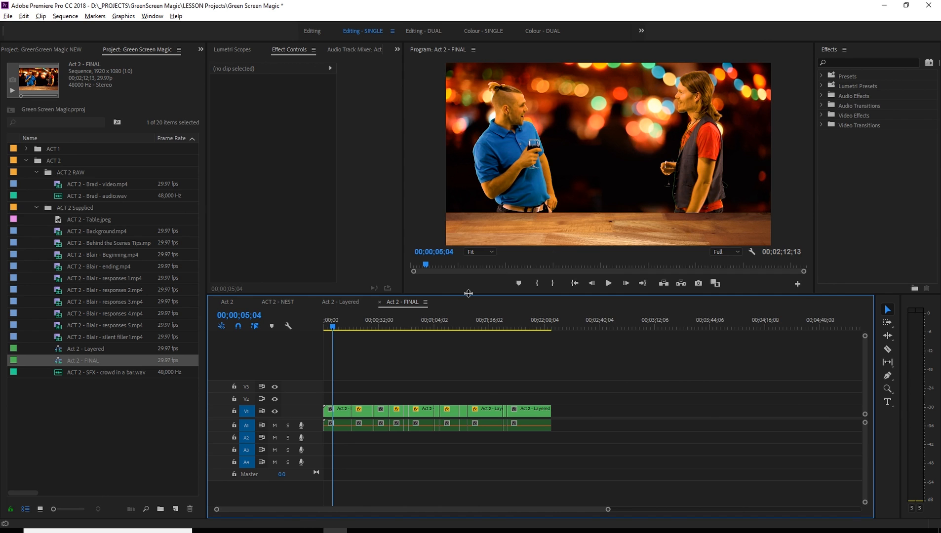
pyautogui.moveTo(333, 329); pyautogui.dragTo(426, 333)
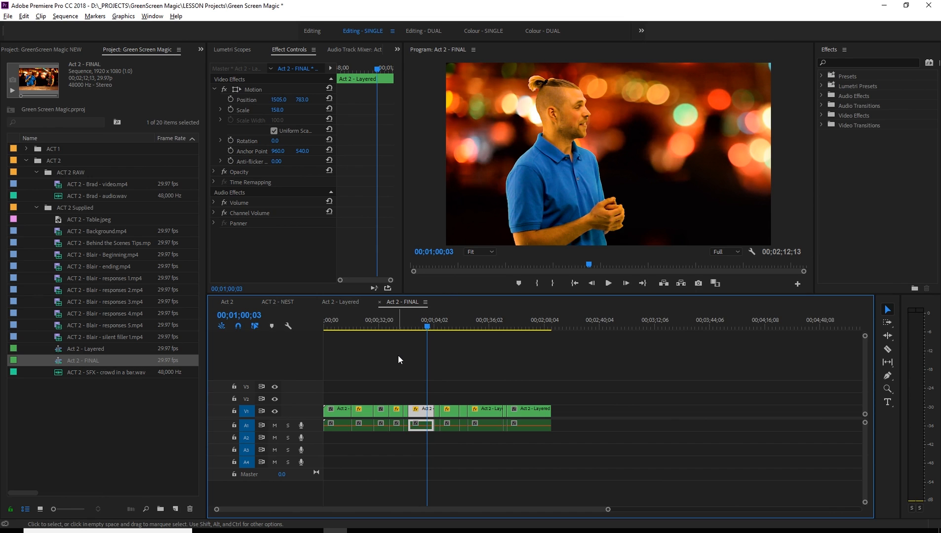
pyautogui.click(407, 327)
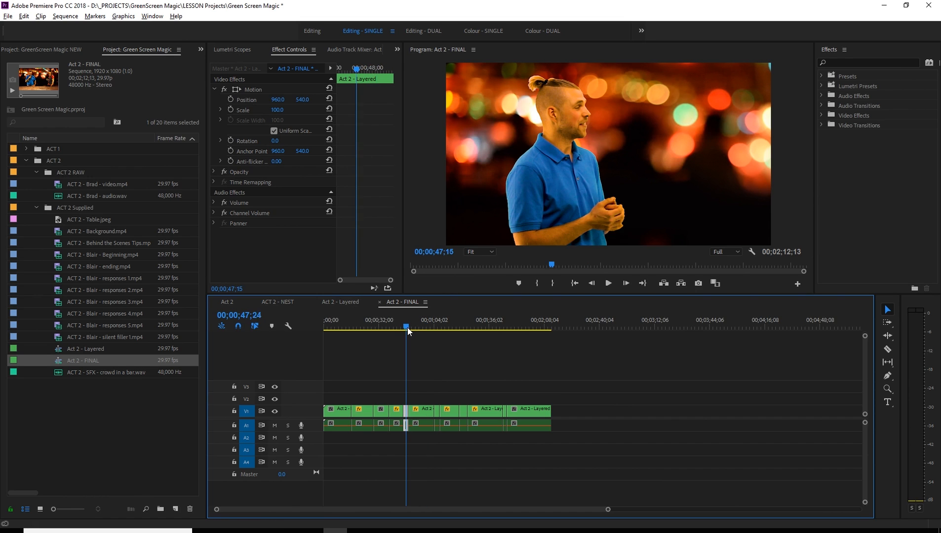
pyautogui.moveTo(409, 328); pyautogui.dragTo(510, 331)
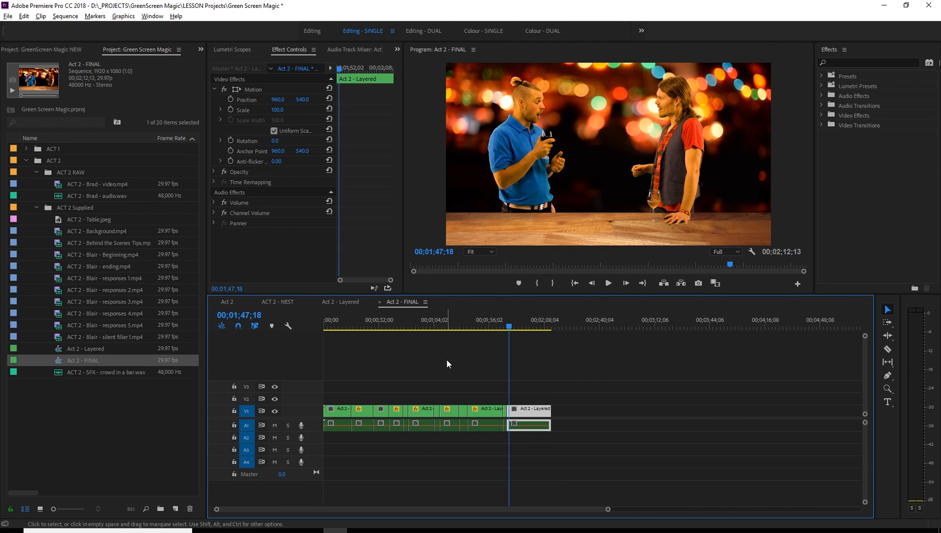
pyautogui.hotkey('ctrl', 'a')
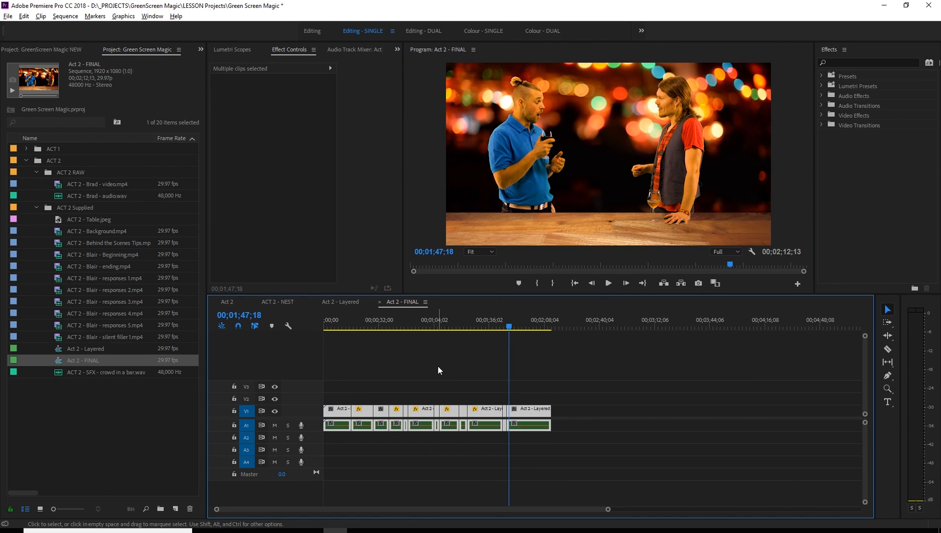
pyautogui.press('End')
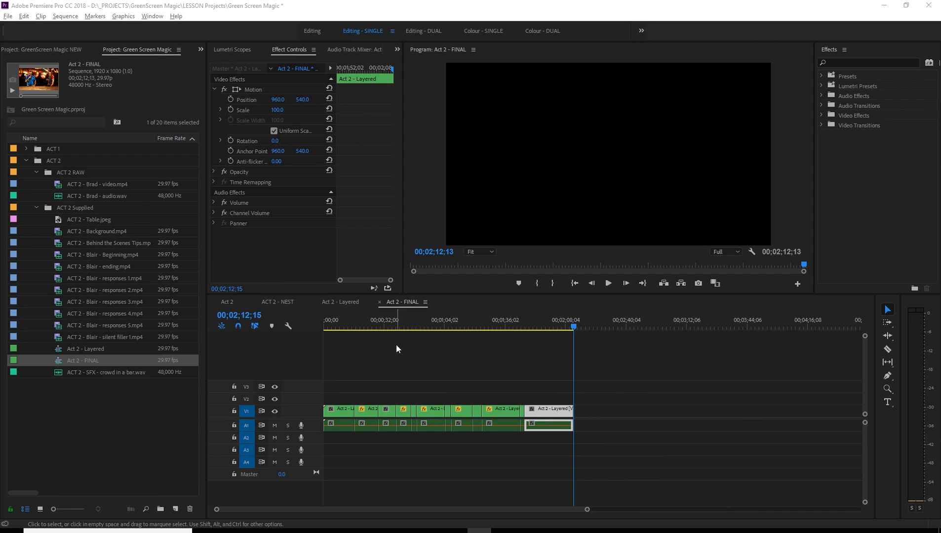
# Place ACT 2 - SFX - crowd in a bar.wav on tracks A2 to A4 from the start of the sequence.
pyautogui.scroll(2, 363, 349)
pyautogui.scroll(-1, 365, 343)
pyautogui.scroll(2, 369, 337)
pyautogui.moveTo(357, 321); pyautogui.dragTo(325, 325)
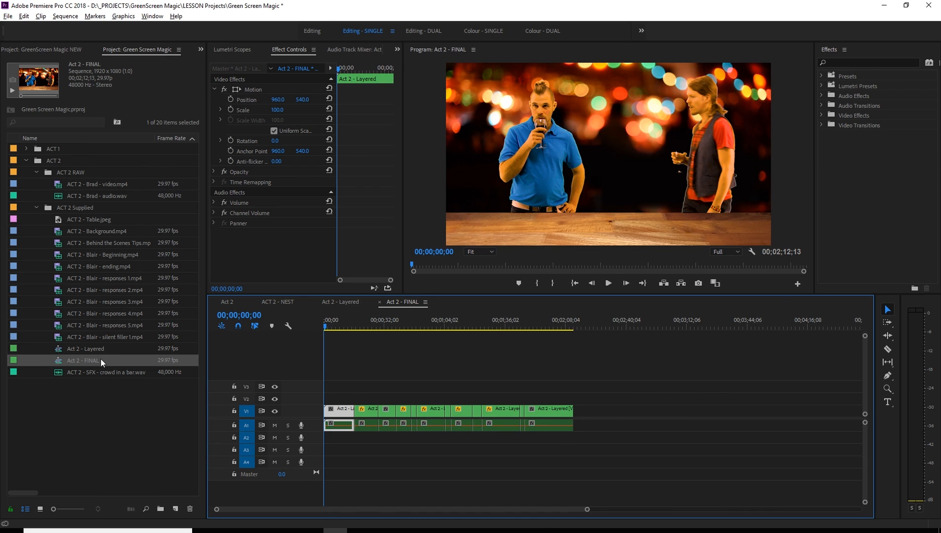
pyautogui.click(96, 372)
pyautogui.moveTo(112, 372); pyautogui.dragTo(322, 439)
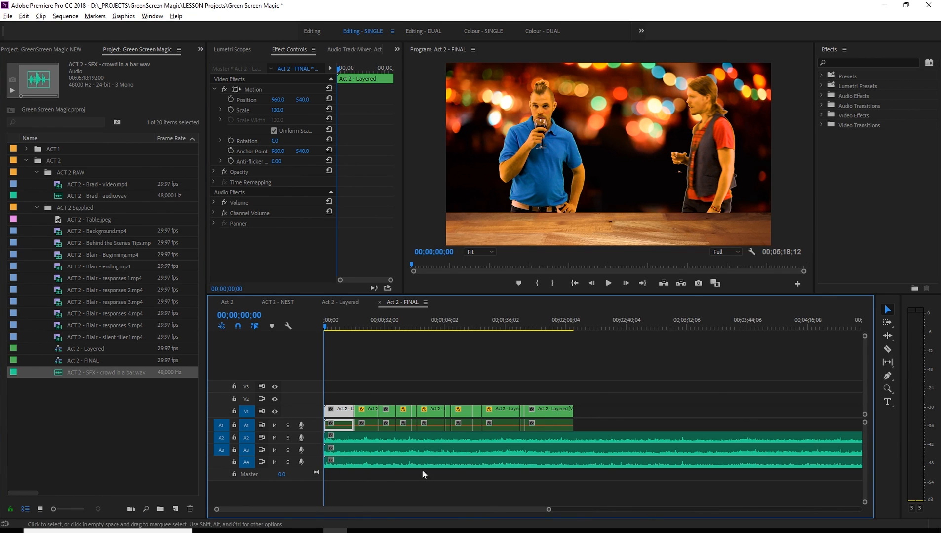
# Listen to the crowd sound past the last video clip, then split it at 00;02;12;13 and delete the excess.
pyautogui.click(609, 323)
pyautogui.press('space')
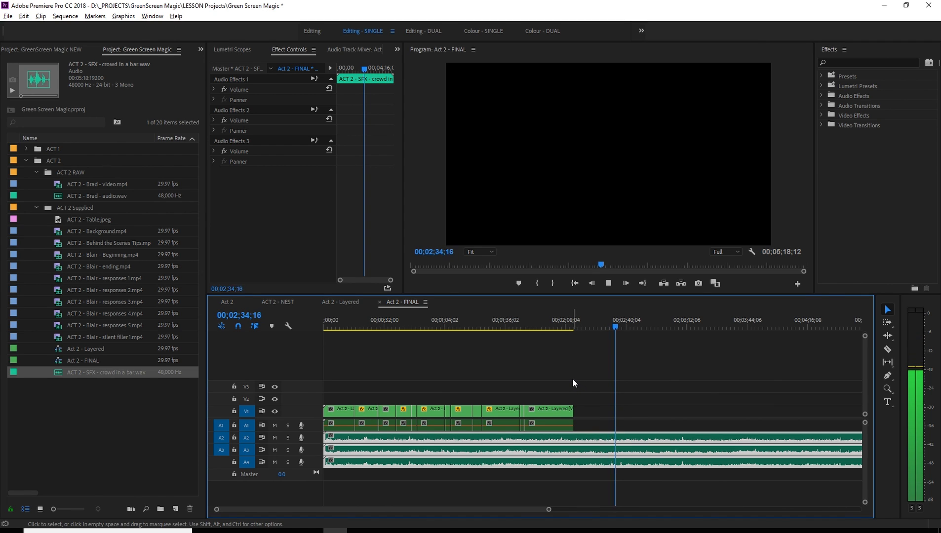
pyautogui.press('space')
pyautogui.moveTo(568, 327); pyautogui.dragTo(574, 327)
pyautogui.press('c')
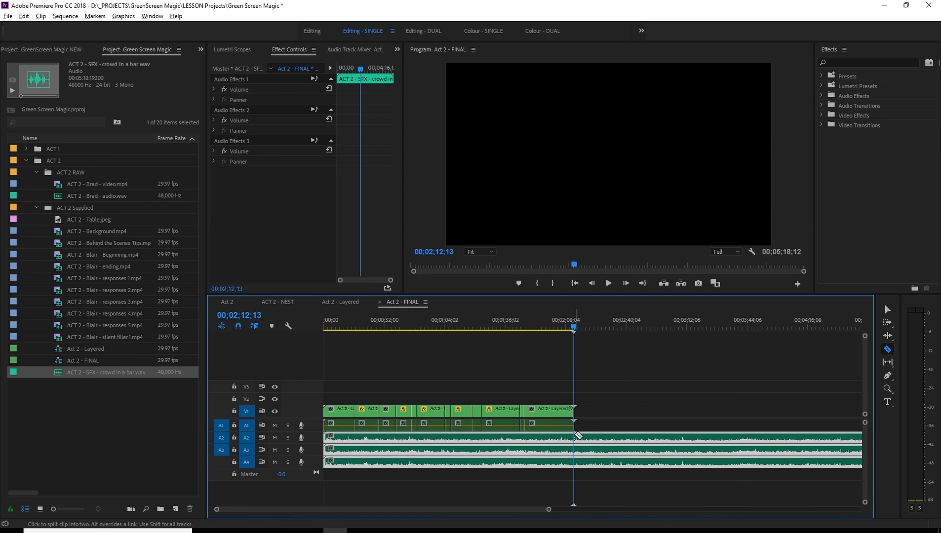
pyautogui.click(574, 437)
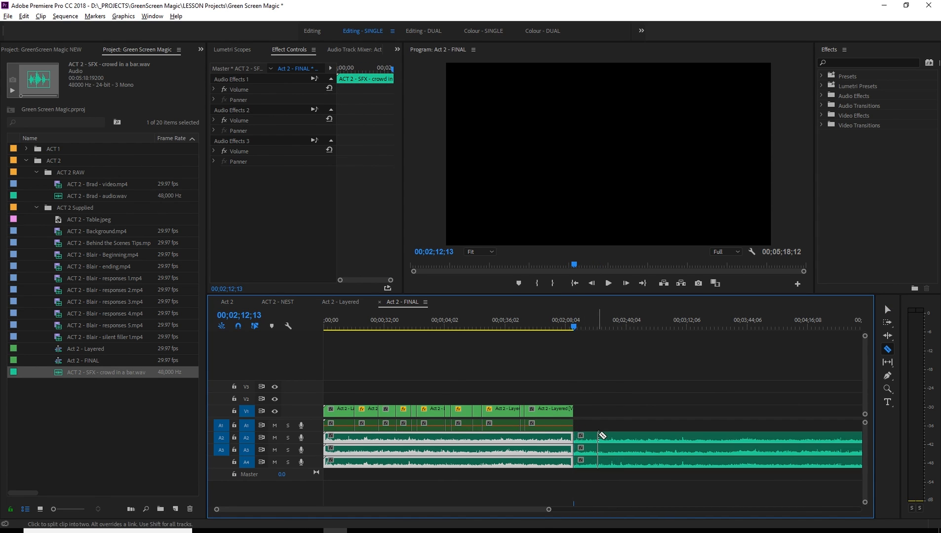
pyautogui.press('v')
pyautogui.click(602, 440)
pyautogui.press('Delete')
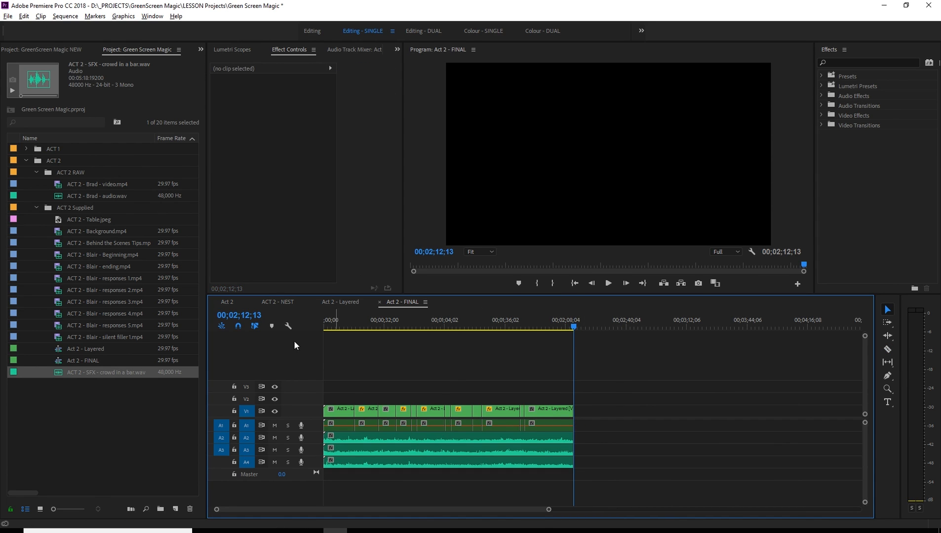
# Play the opening with the crowd sound and unlink the sound's clips on A2 to A4.
pyautogui.click(326, 327)
pyautogui.press('space')
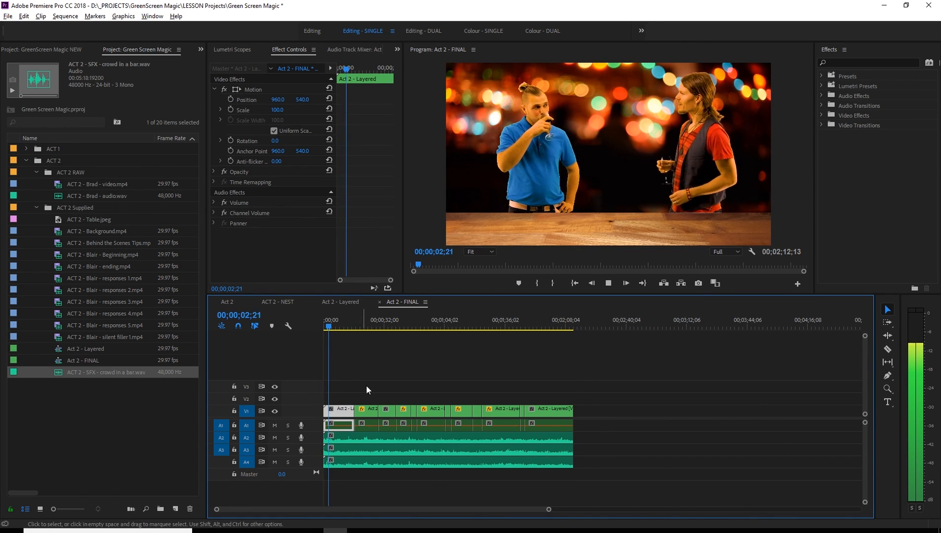
pyautogui.press('space')
pyautogui.click(365, 439)
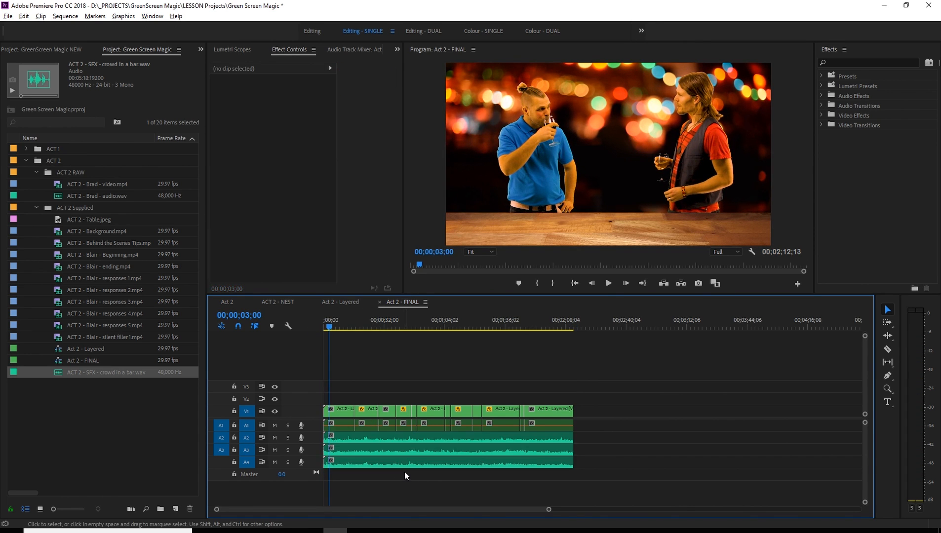
pyautogui.rightClick(394, 463)
pyautogui.click(437, 232)
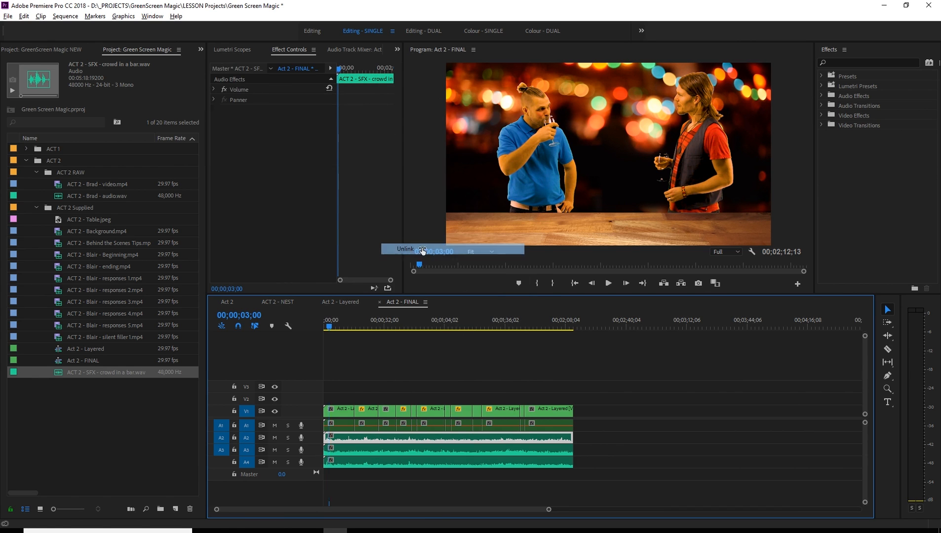
# Delete the crowd sound's duplicate clips on A4 and A3, leaving the one on A2.
pyautogui.click(420, 462)
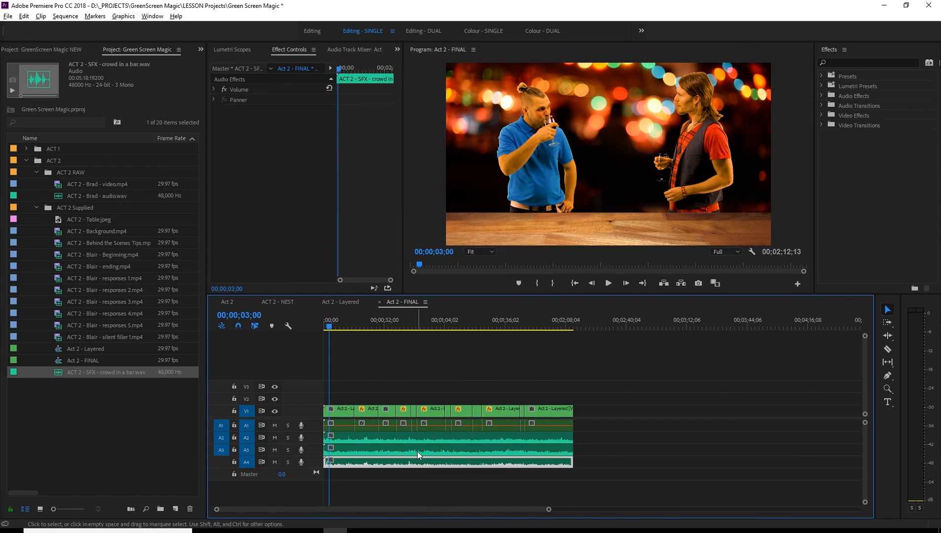
pyautogui.press('Delete')
pyautogui.click(416, 450)
pyautogui.press('Delete')
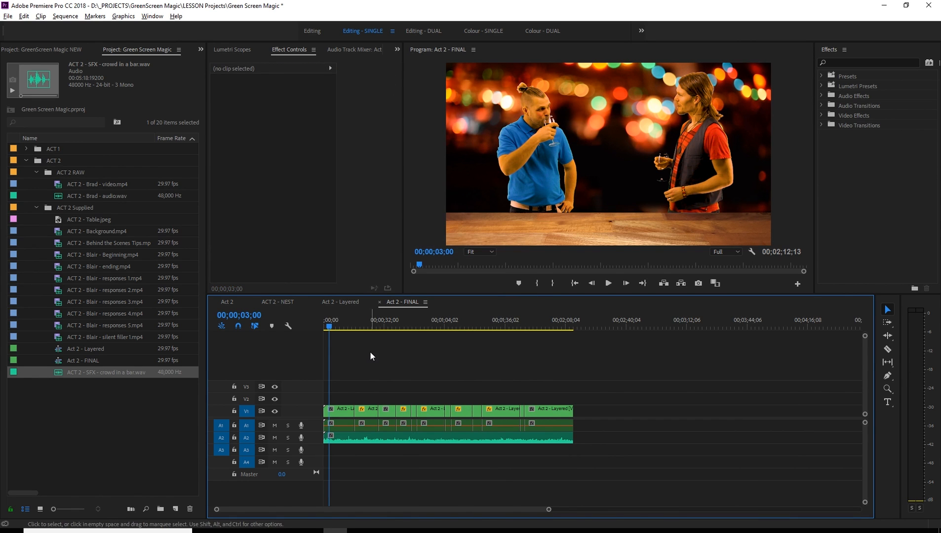
# Listen to the remaining crowd sound under the dialogue near the opening and again from the end of the first wide shot.
pyautogui.press('space')
pyautogui.click(339, 423)
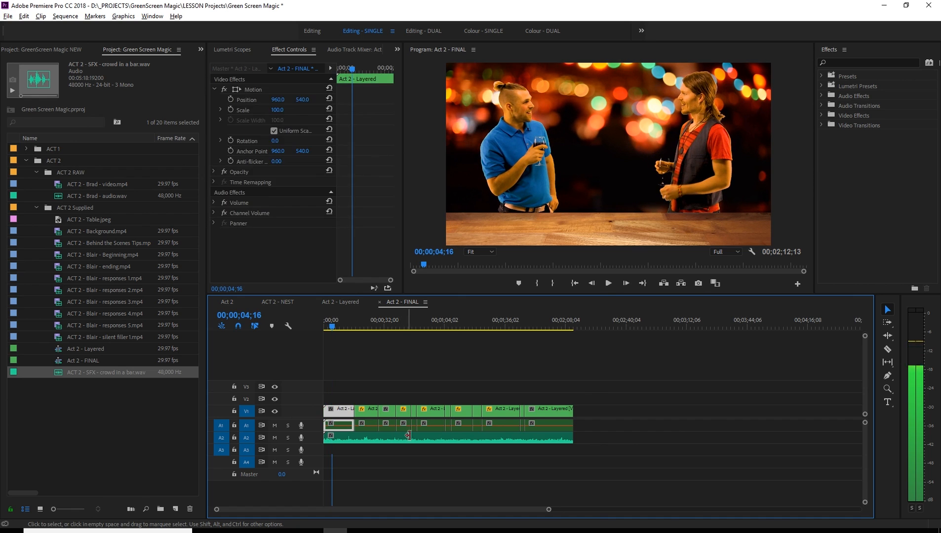
pyautogui.click(386, 449)
pyautogui.click(375, 438)
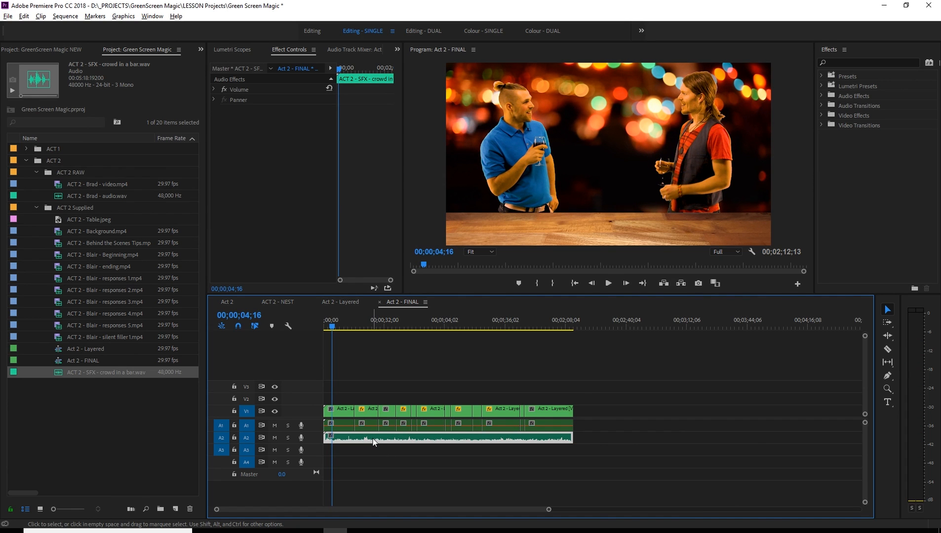
pyautogui.click(332, 328)
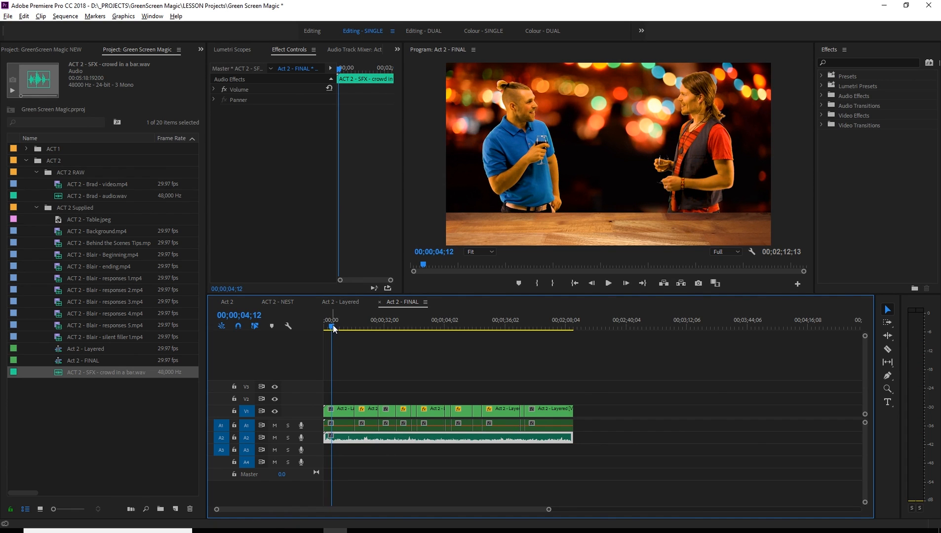
pyautogui.moveTo(331, 328); pyautogui.dragTo(351, 328)
pyautogui.press('space')
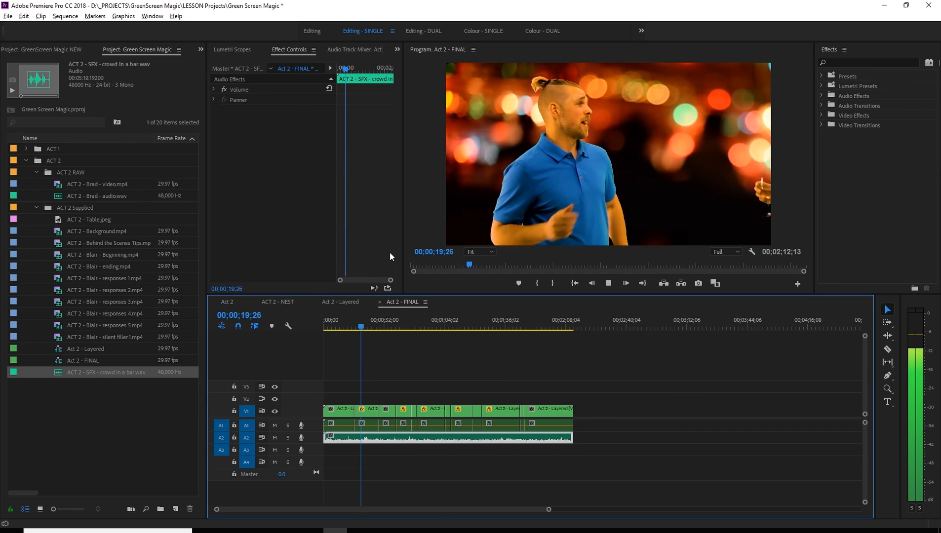
pyautogui.press('space')
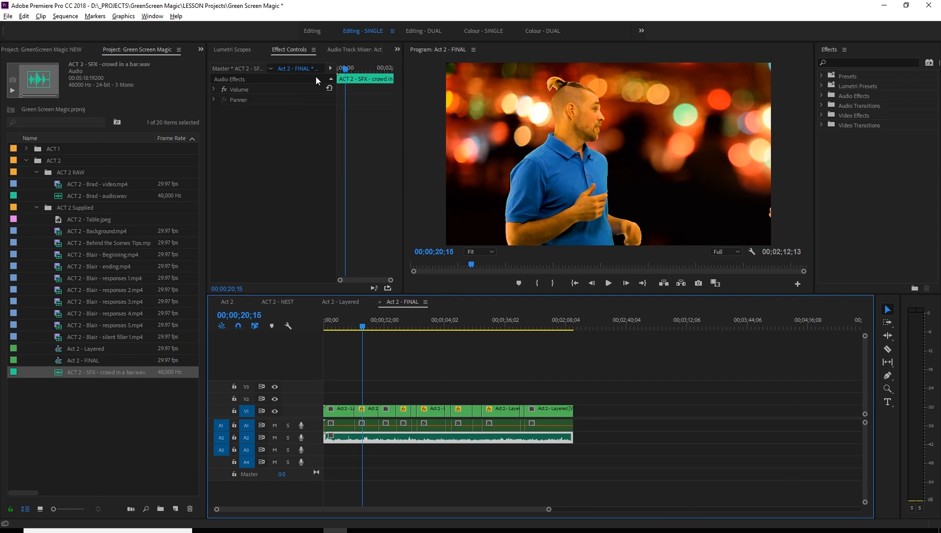
# Show the Audio Track Mixer and lower the crowd track Audio 2 to -5.7 dB during playback.
pyautogui.click(342, 52)
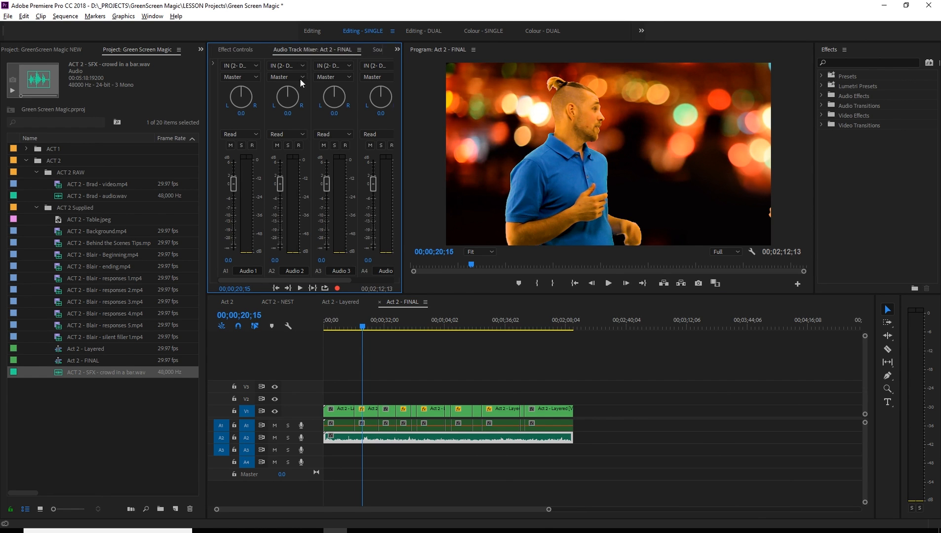
pyautogui.press('space')
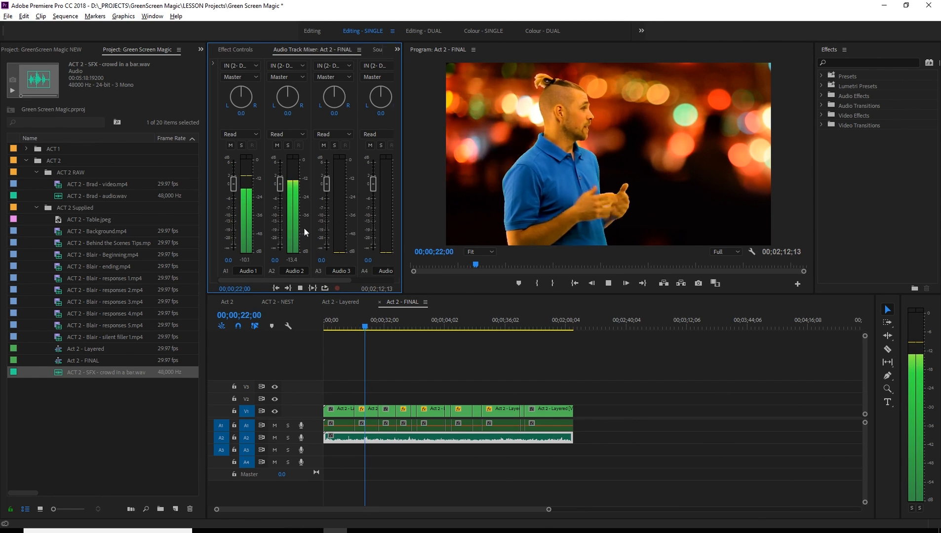
pyautogui.moveTo(281, 184); pyautogui.dragTo(285, 204)
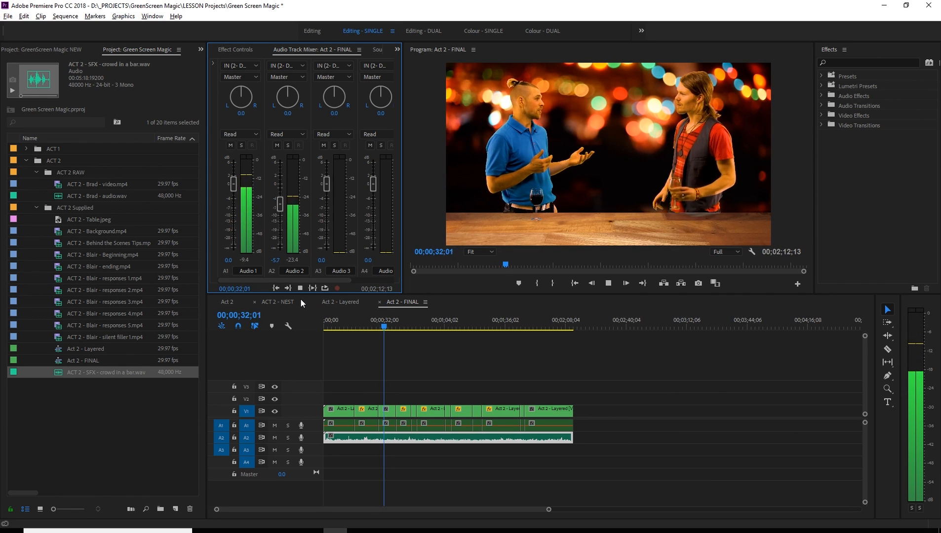
pyautogui.press('space')
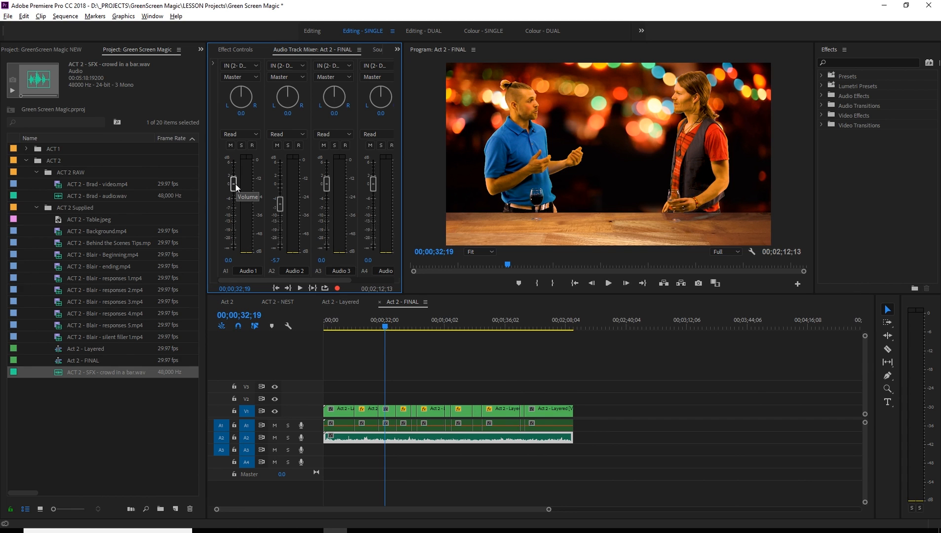
# Raise the dialogue track Audio 1 to 2.8 dB and set the crowd track Audio 2 to -4.7 dB while listening to the mix.
pyautogui.press('space')
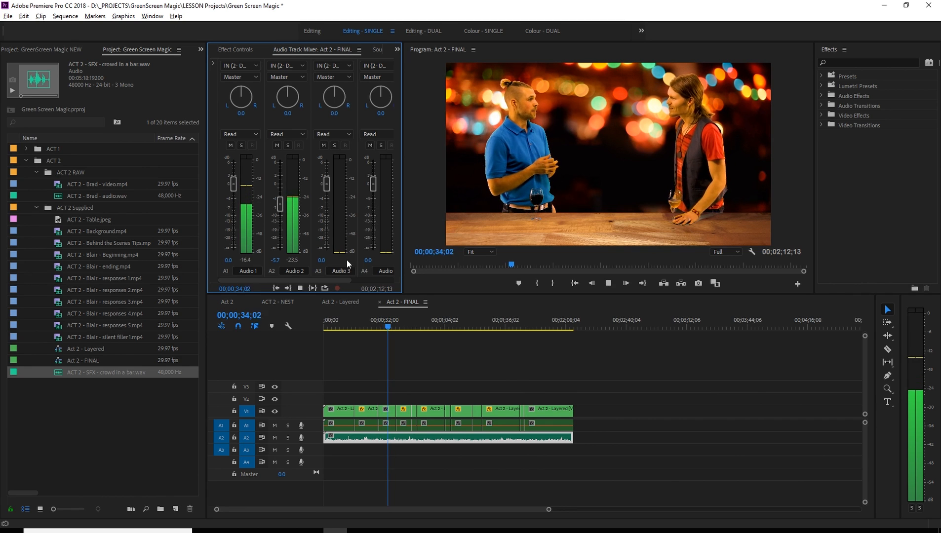
pyautogui.press('space')
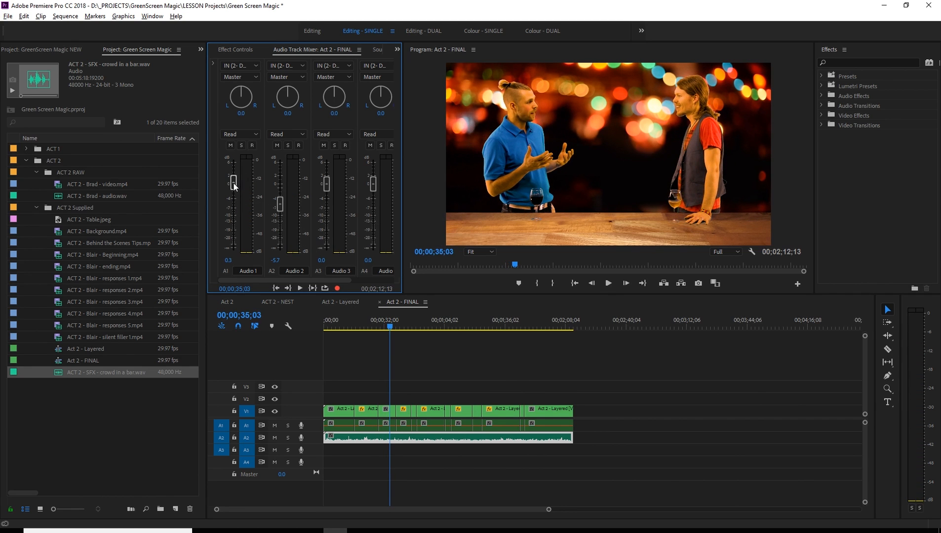
pyautogui.moveTo(234, 179); pyautogui.dragTo(231, 173)
pyautogui.press('space')
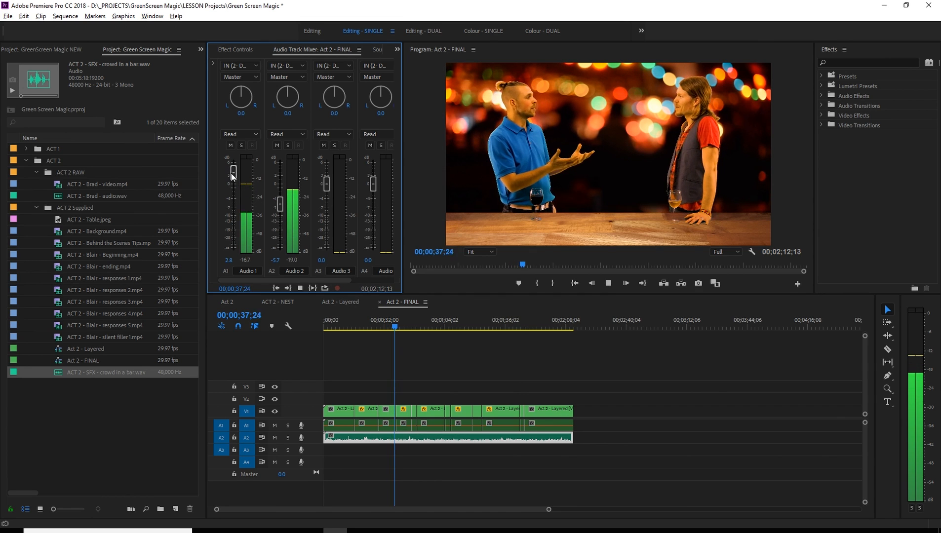
pyautogui.moveTo(281, 206); pyautogui.dragTo(281, 204)
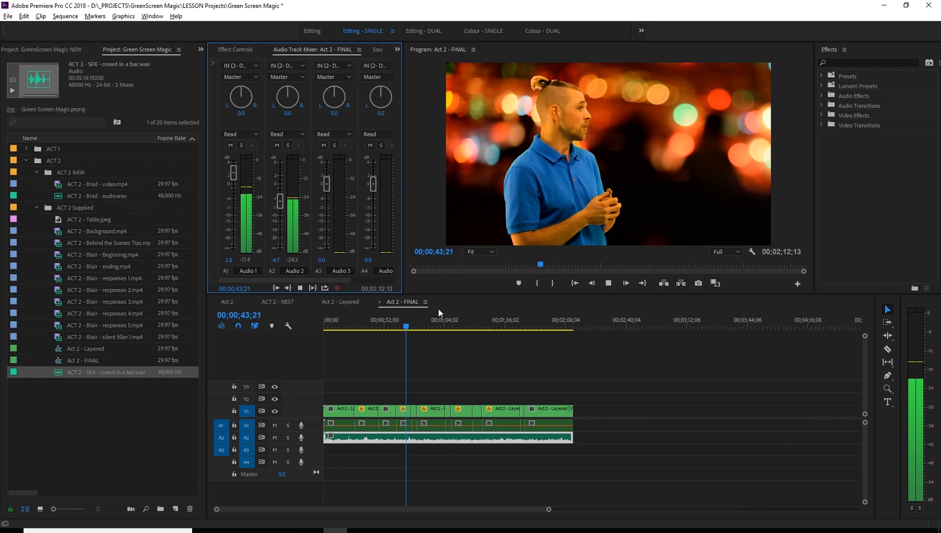
pyautogui.press('space')
# Check the edit through to its end, then open the media export settings for Act 2 - FINAL with the H.264 format.
pyautogui.moveTo(406, 324); pyautogui.dragTo(573, 335)
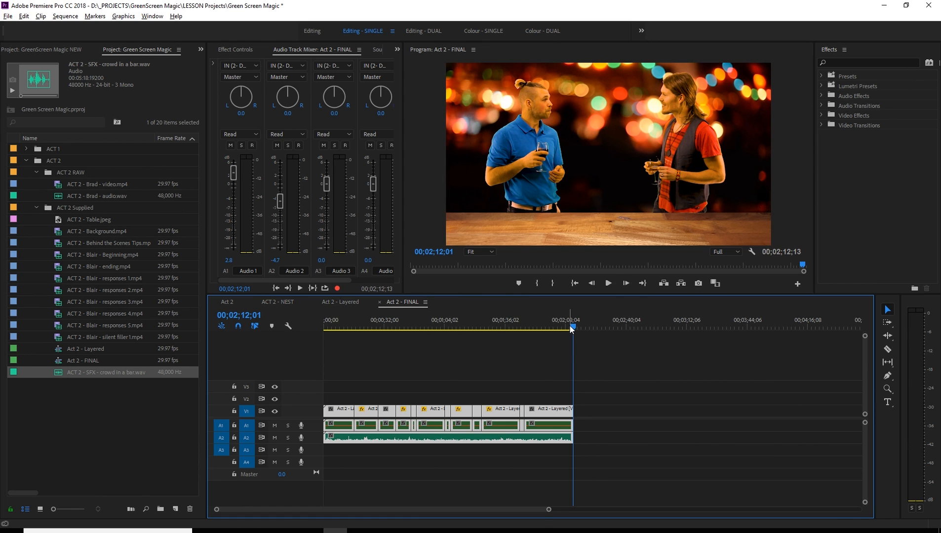
pyautogui.click(8, 16)
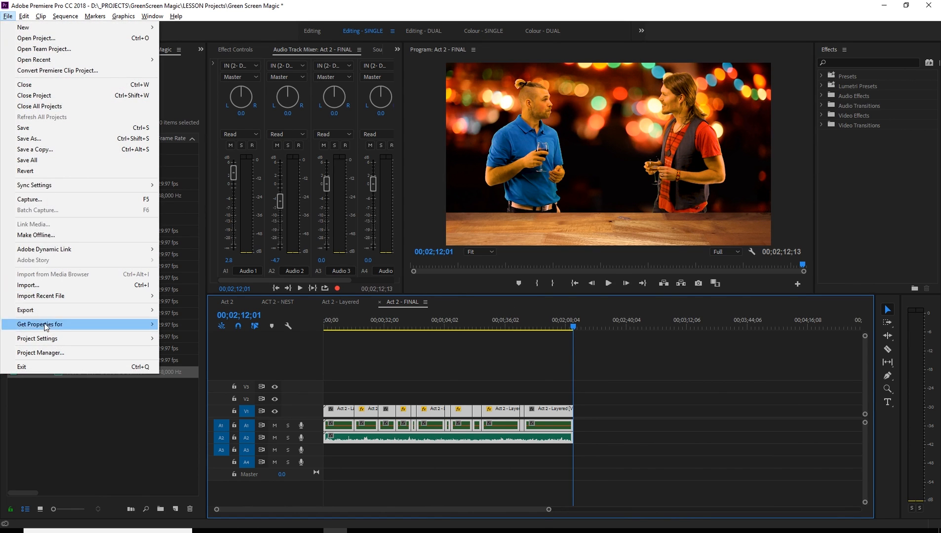
pyautogui.moveTo(54, 312)
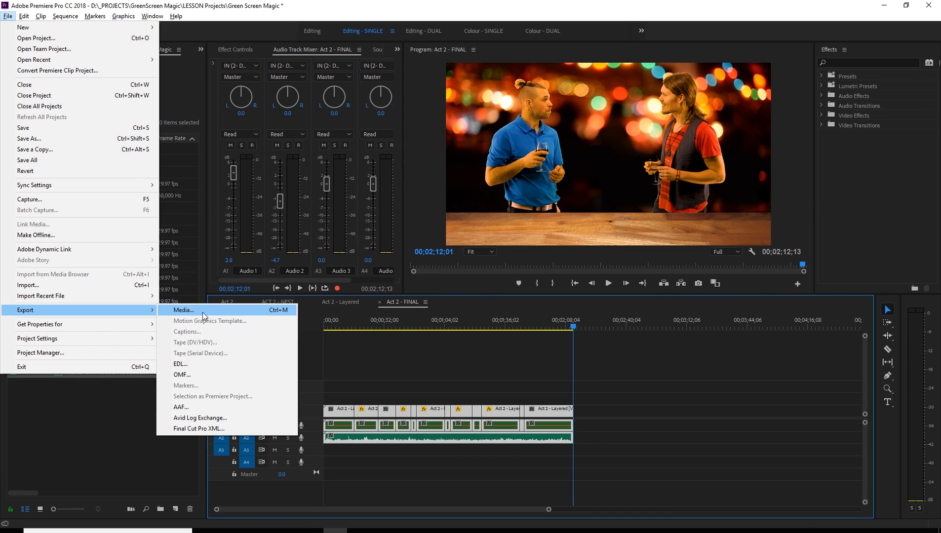
pyautogui.click(276, 312)
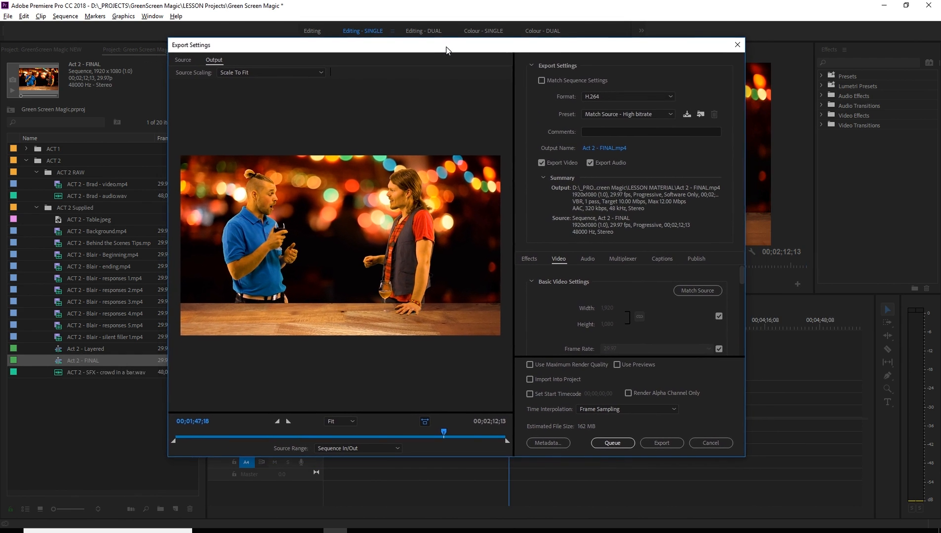
pyautogui.moveTo(446, 49); pyautogui.dragTo(441, 47)
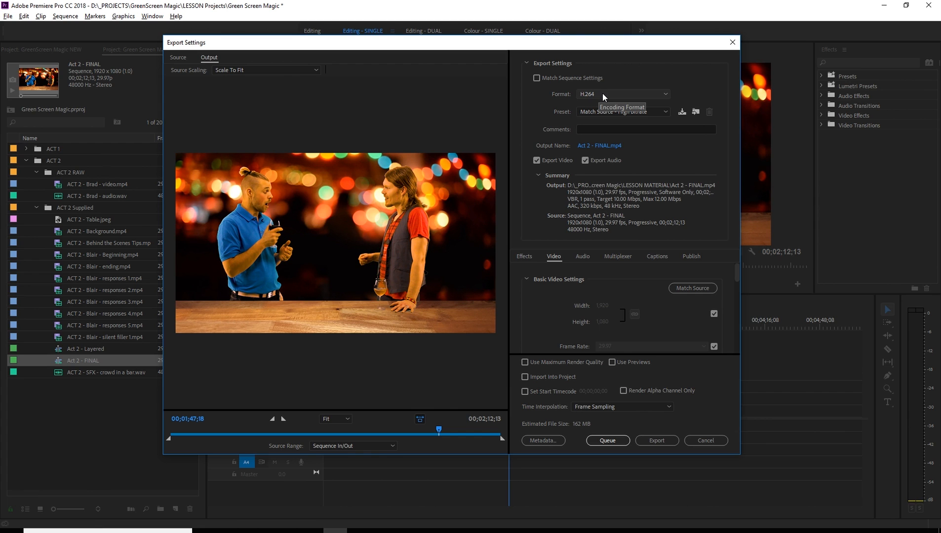
pyautogui.click(656, 95)
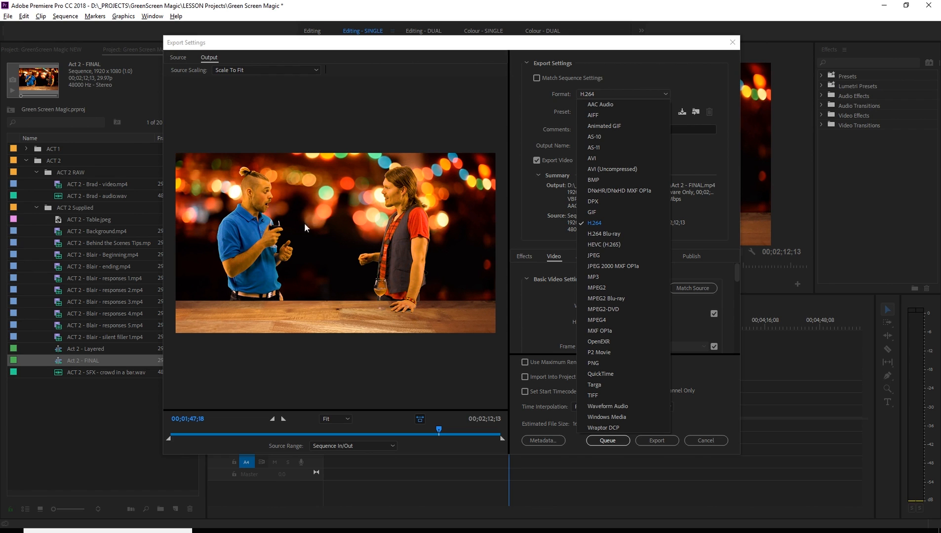
pyautogui.click(598, 224)
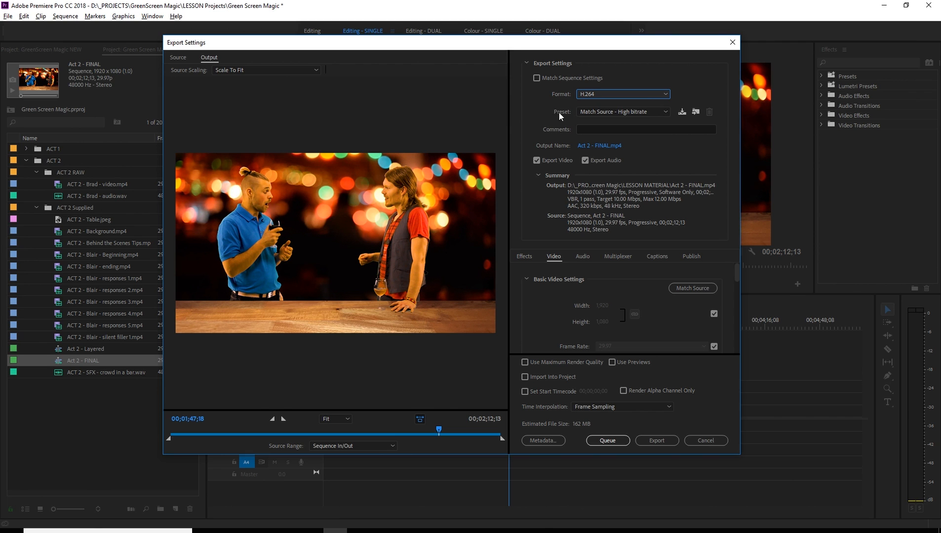
# Look through the H.264 presets, then try the QuickTime format and view its presets.
pyautogui.click(666, 112)
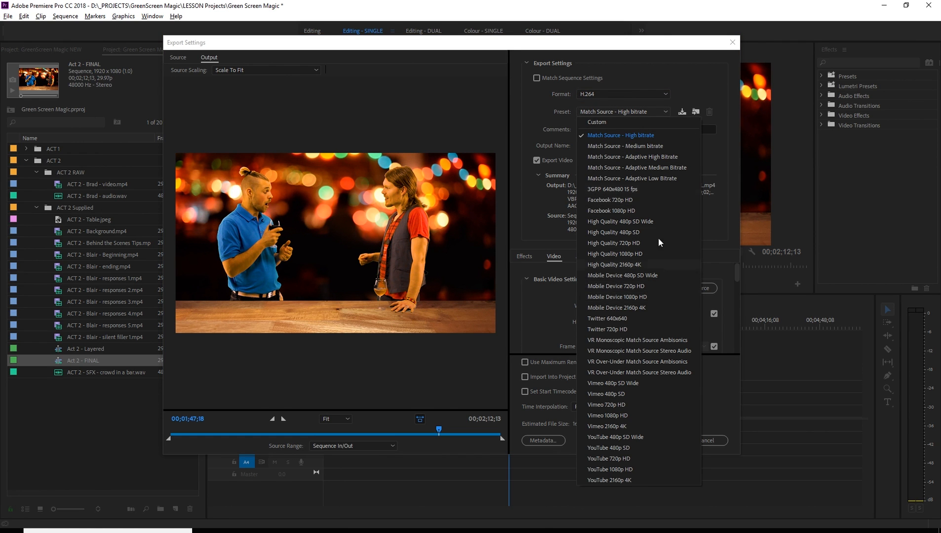
pyautogui.click(620, 95)
pyautogui.click(607, 375)
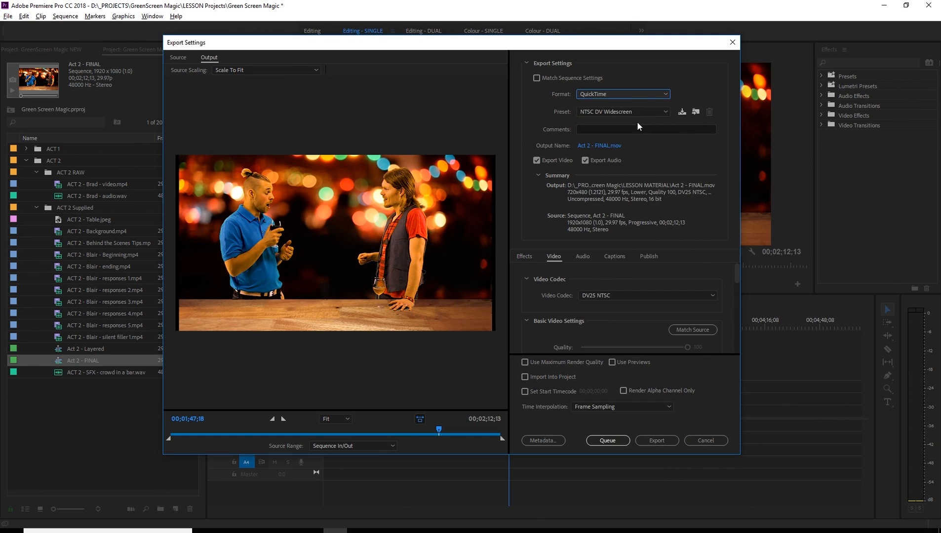
pyautogui.click(658, 111)
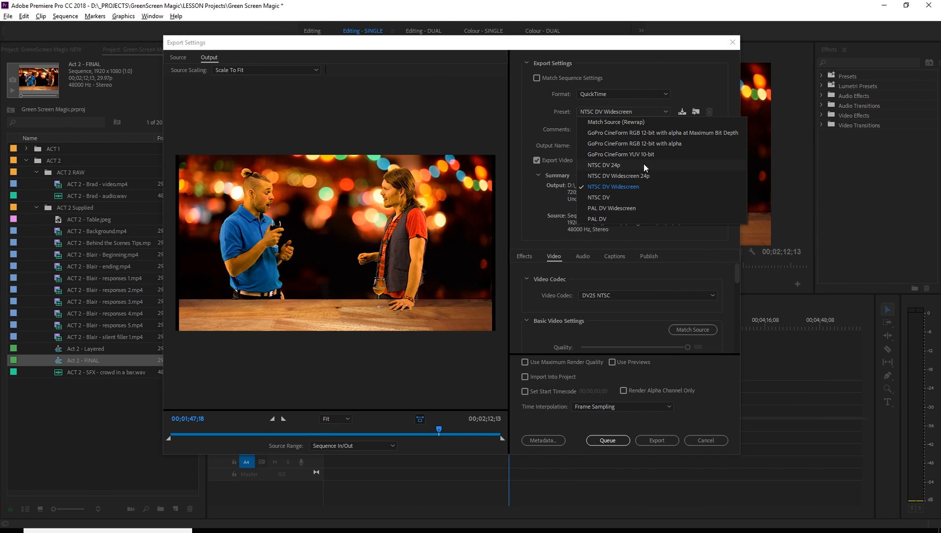
# Try the Windows Media export format and look through its presets.
pyautogui.click(660, 93)
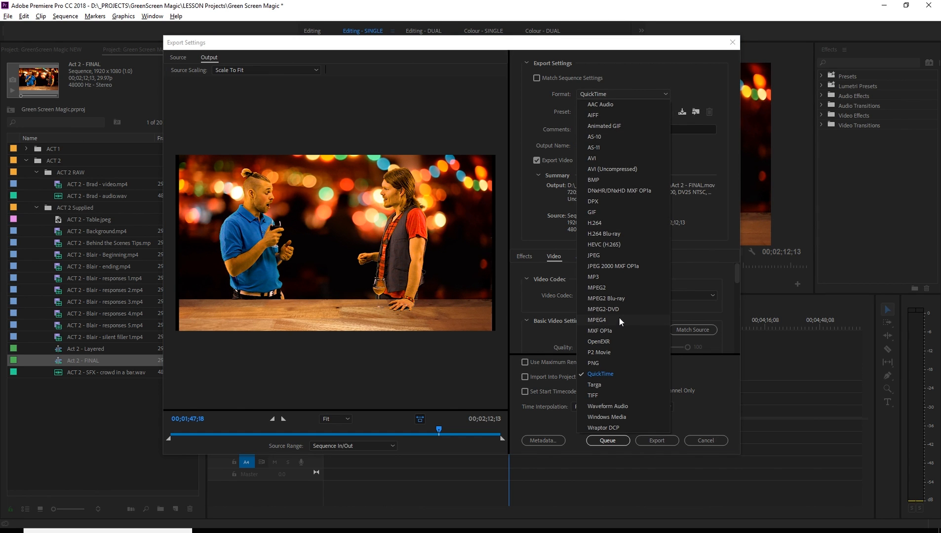
pyautogui.click(624, 420)
pyautogui.click(666, 112)
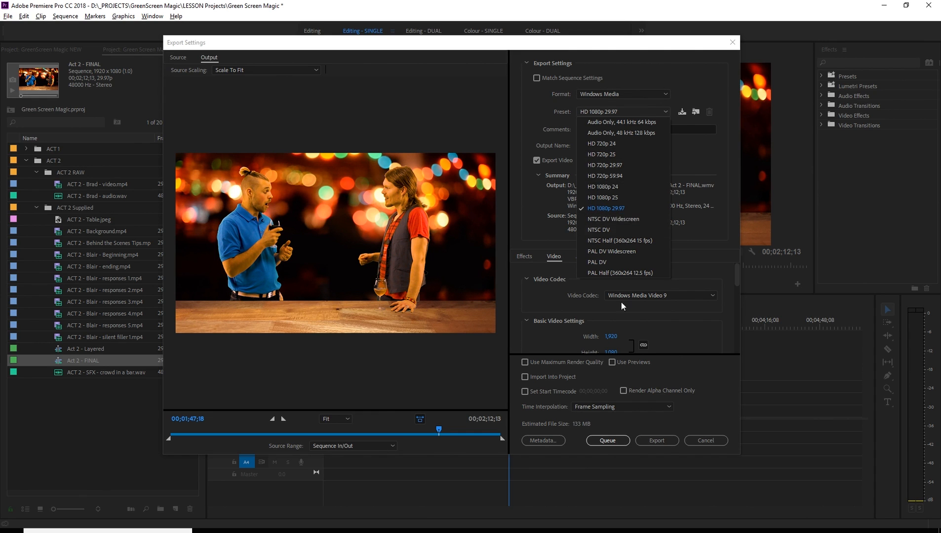
pyautogui.click(666, 112)
pyautogui.click(666, 109)
pyautogui.click(667, 109)
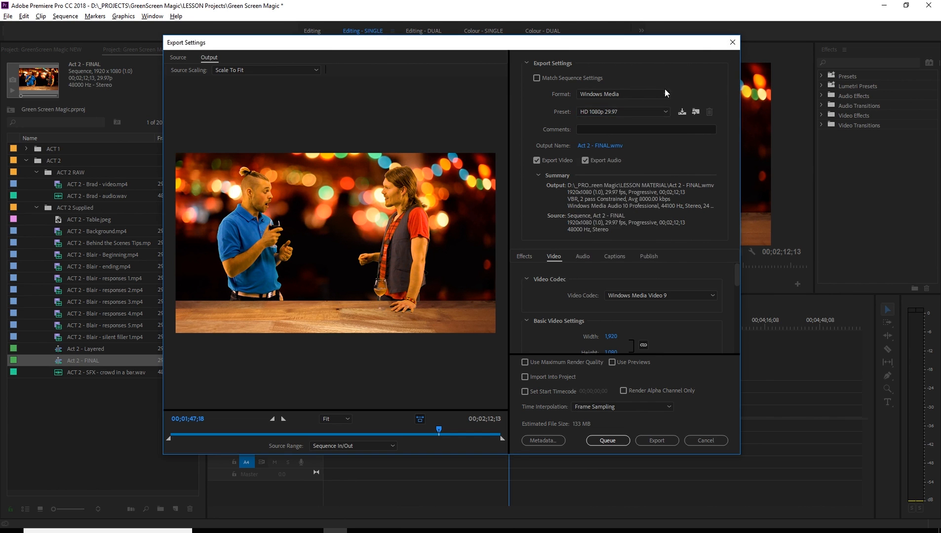
# Set the export format to H.264 with the Match Source - High bitrate preset.
pyautogui.click(664, 94)
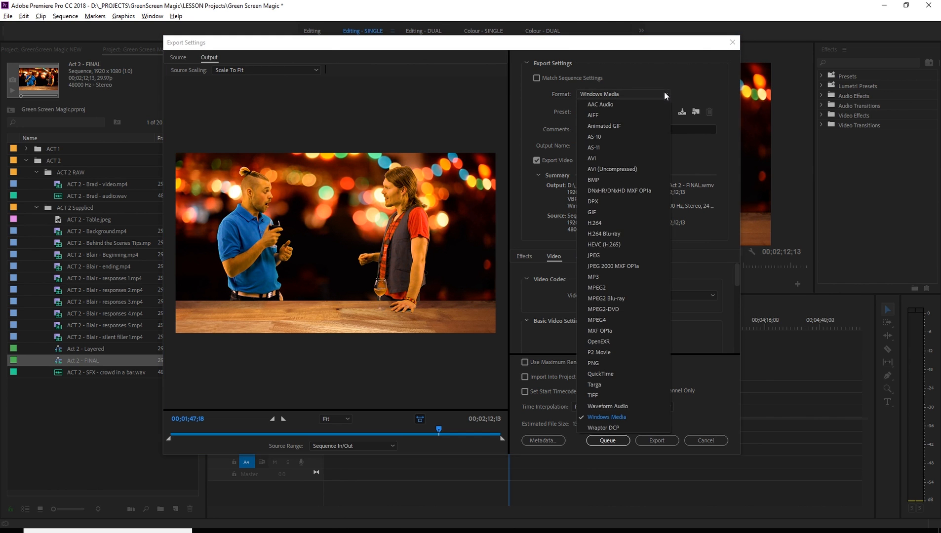
pyautogui.click(604, 223)
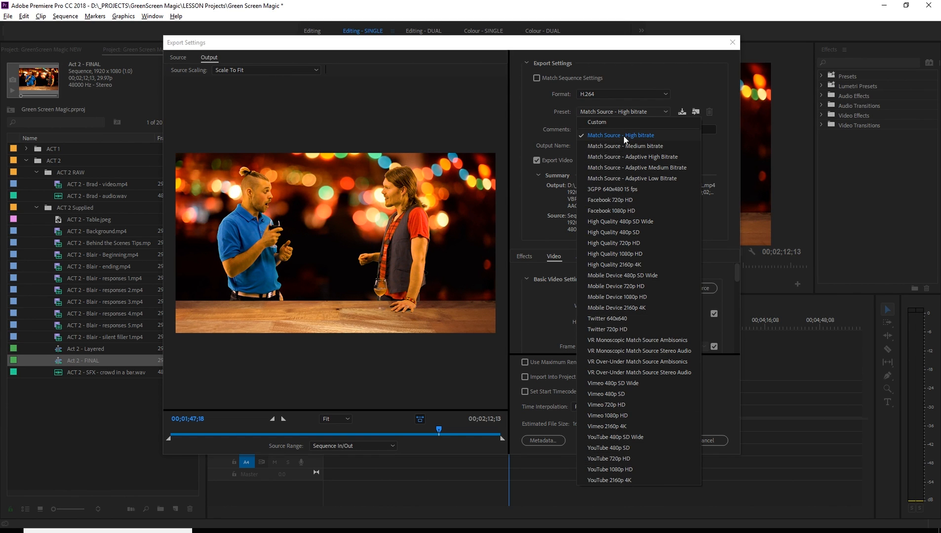
pyautogui.click(640, 133)
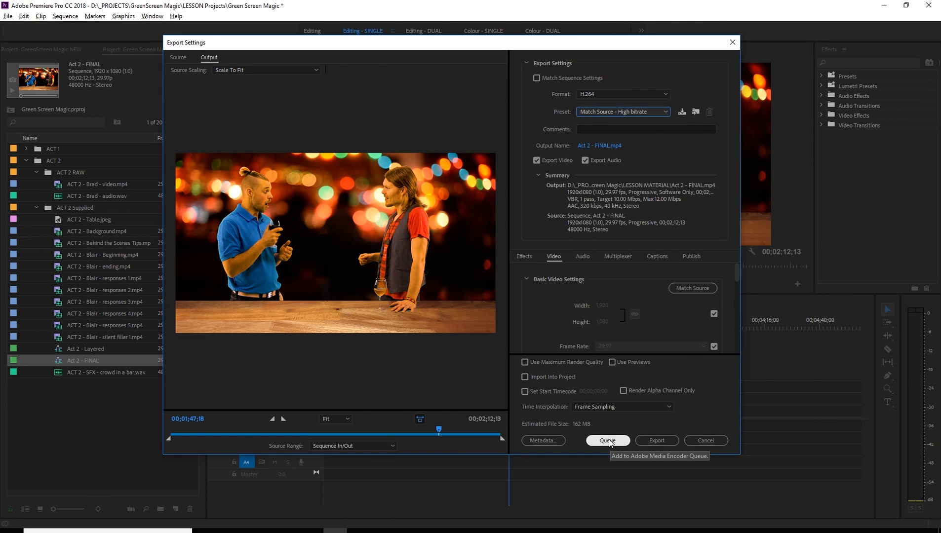
# Set the export's output file to "Act 2 - FINAL - teaching" in the RENDERS folder inside LESSON Projects.
pyautogui.click(606, 146)
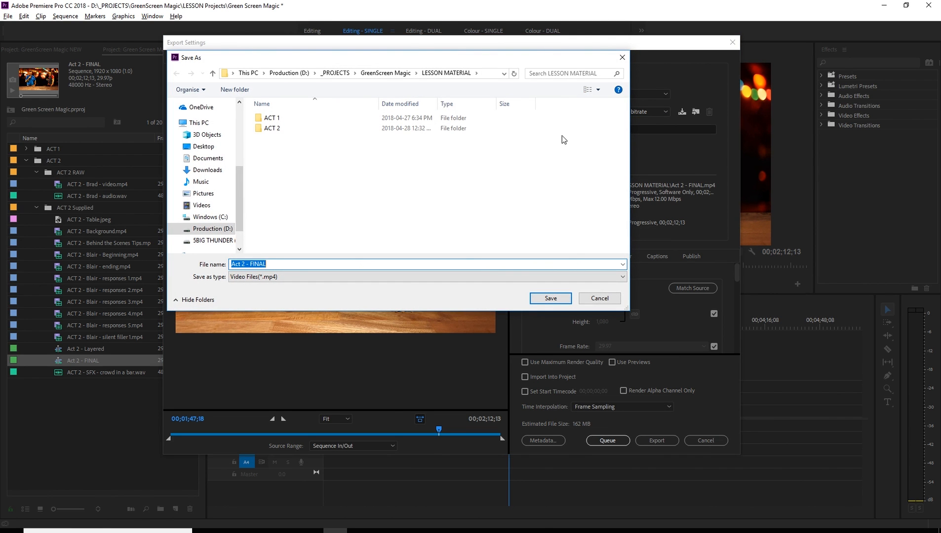
pyautogui.click(395, 74)
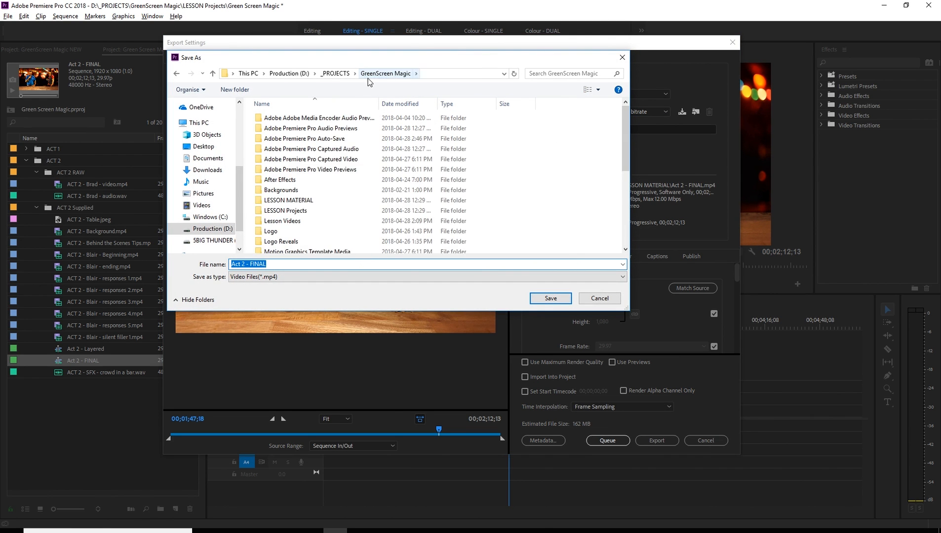
pyautogui.scroll(-1, 306, 192)
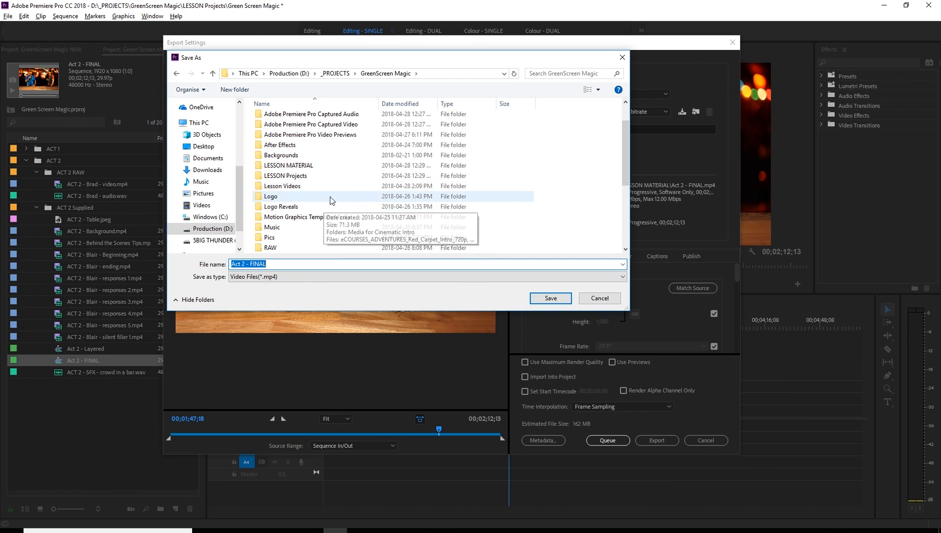
pyautogui.doubleClick(296, 177)
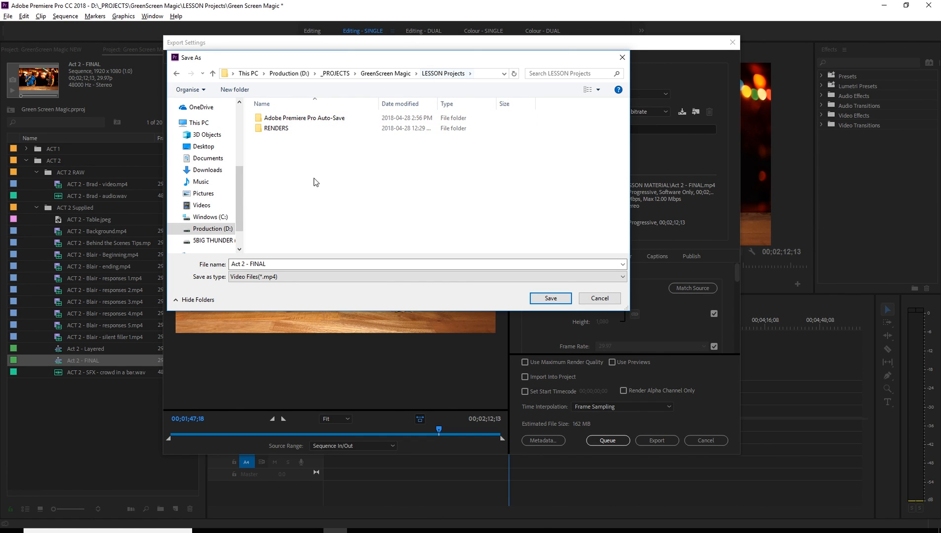
pyautogui.doubleClick(278, 129)
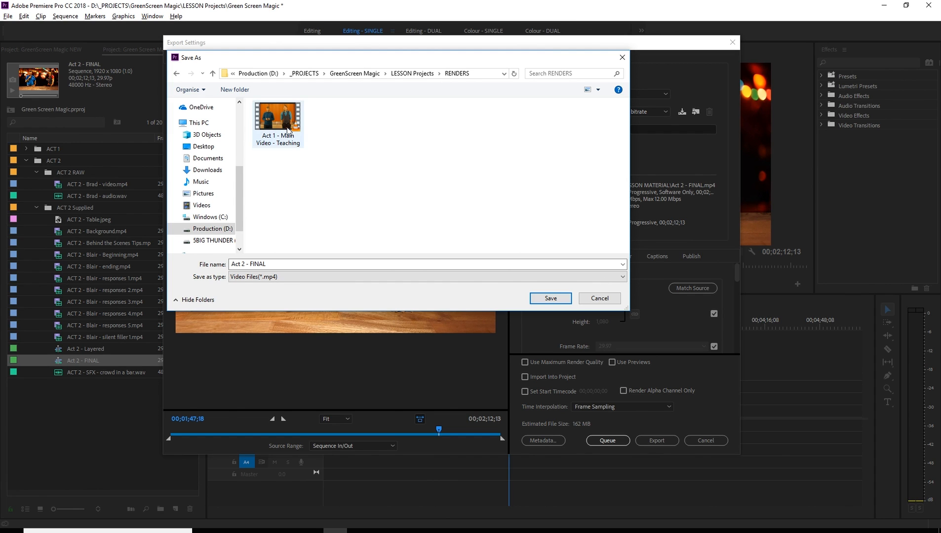
pyautogui.click(262, 265)
pyautogui.moveTo(271, 264)
pyautogui.mouseDown()
pyautogui.moveTo(250, 264)
pyautogui.moveTo(280, 265)
pyautogui.mouseUp()
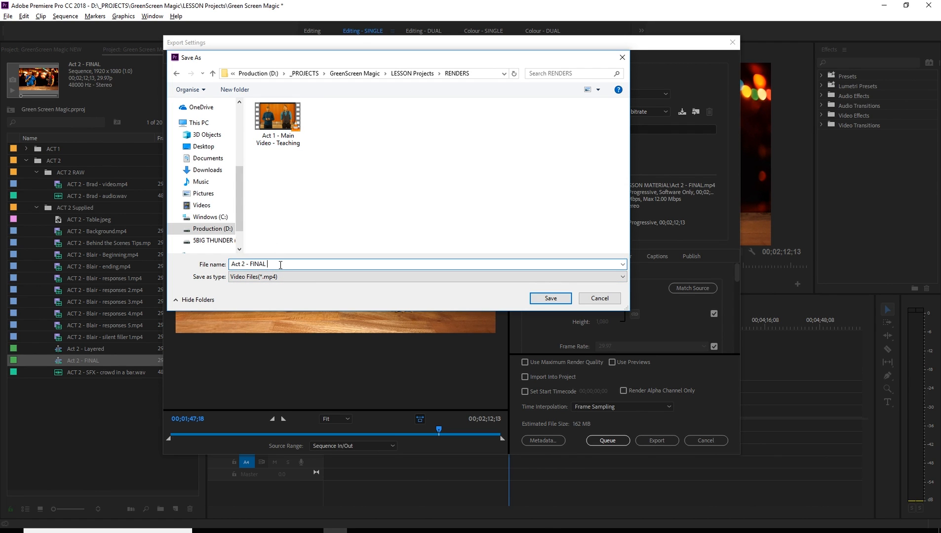
pyautogui.write('- teaching')
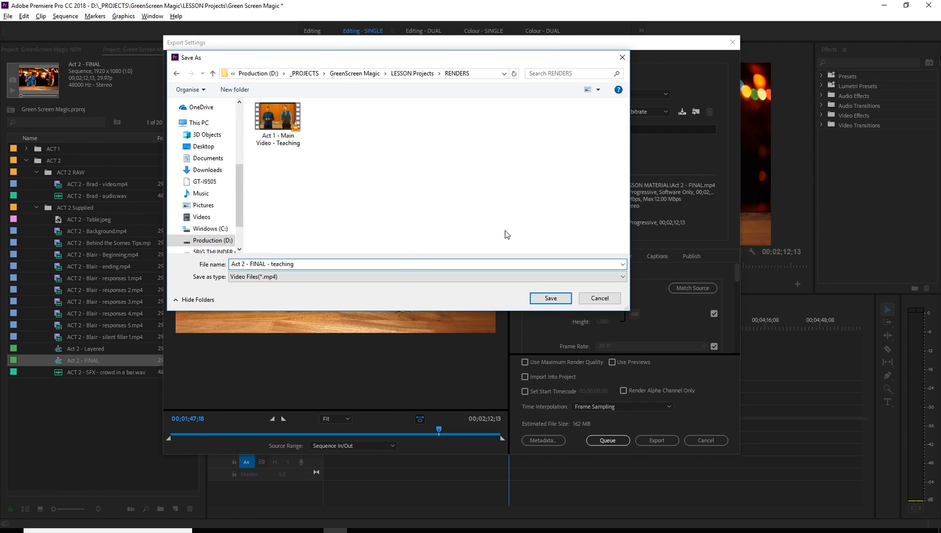
pyautogui.click(551, 298)
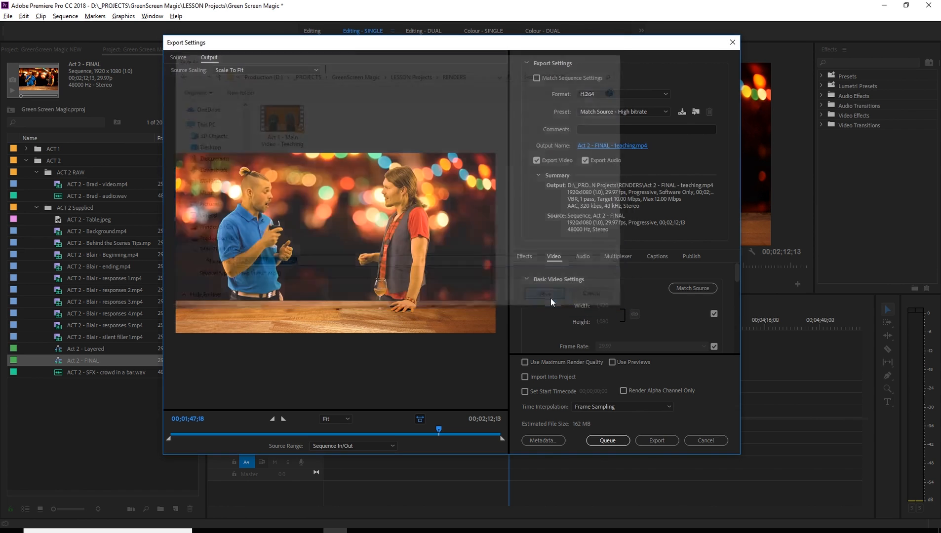
# Send the export to the Adobe Media Encoder queue and start encoding it there.
pyautogui.click(606, 441)
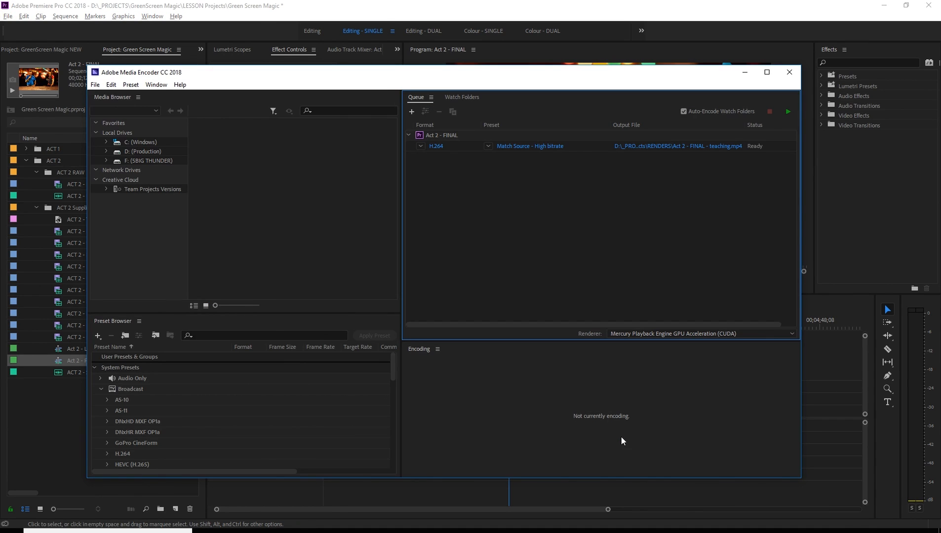
pyautogui.click(787, 113)
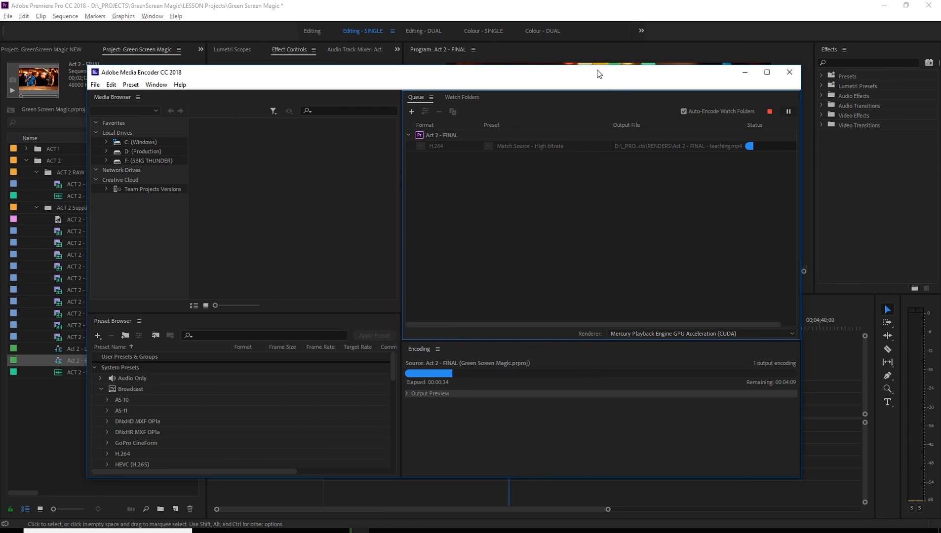
pyautogui.moveTo(580, 76); pyautogui.dragTo(587, 65)
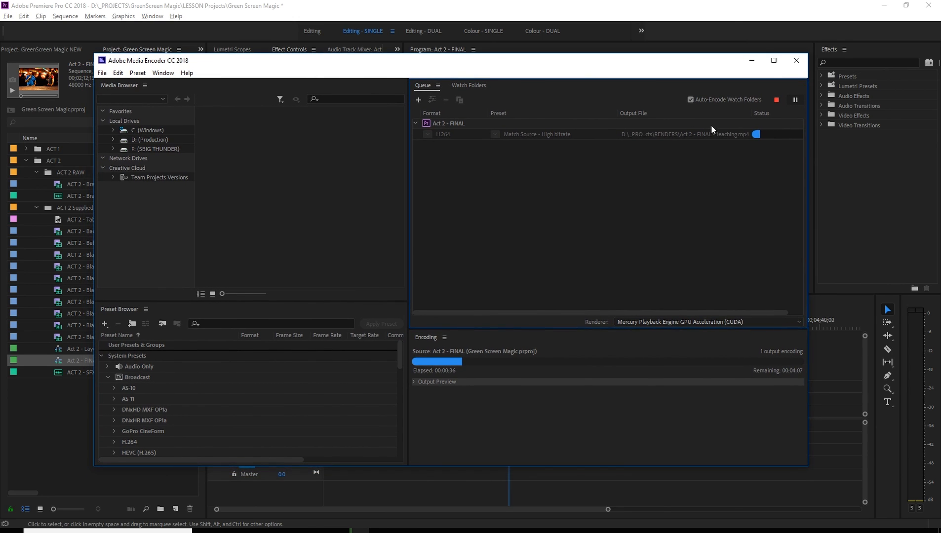